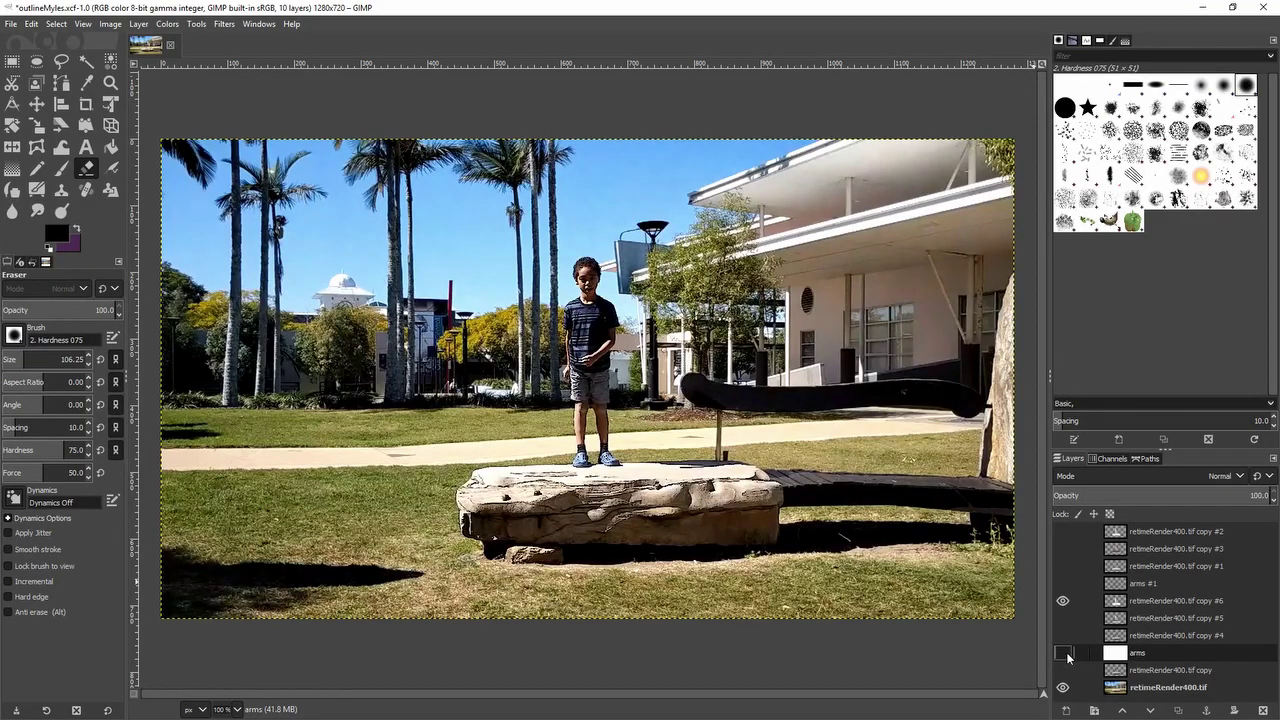
- Show the white layer behind the outline, then enlarge the outline image to fill the Doodly canvas
{"action": "left_click", "coordinate": [1063, 653]}
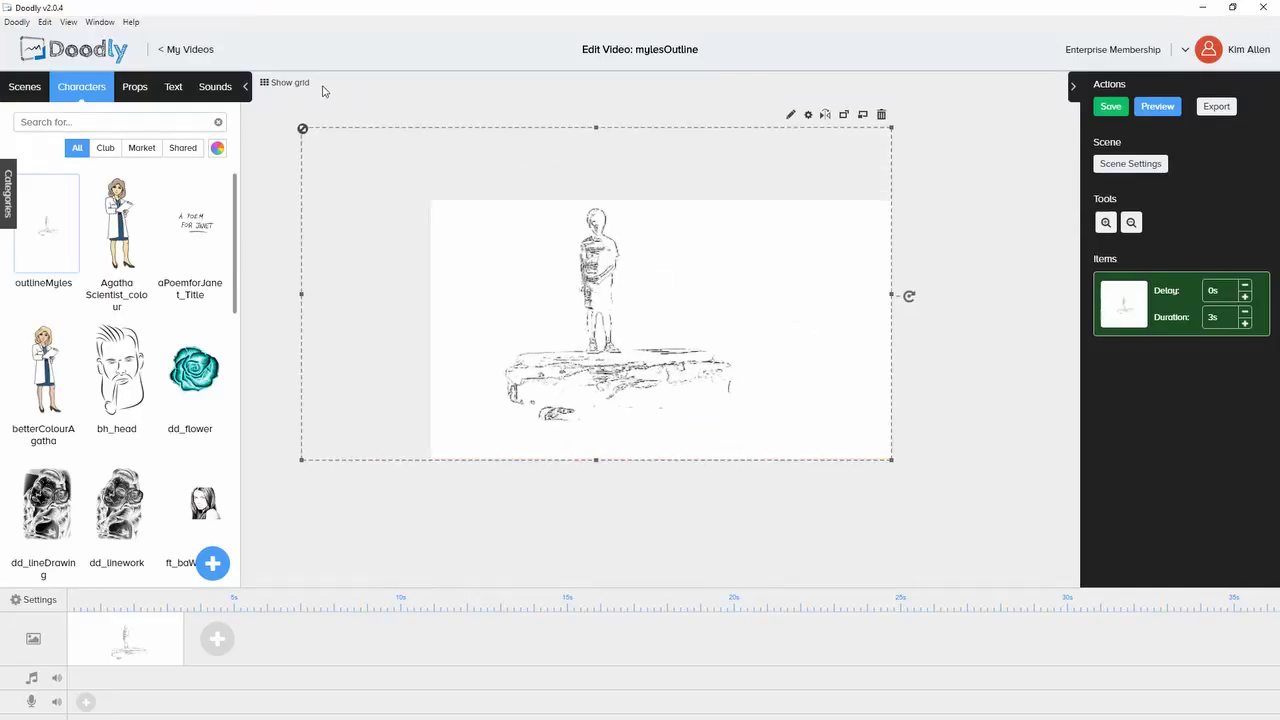
{"action": "mouse_move", "coordinate": [909, 463]}
{"action": "left_mouse_down"}
{"action": "mouse_move", "coordinate": [957, 494]}
{"action": "mouse_move", "coordinate": [889, 461]}
{"action": "left_mouse_up"}
{"action": "left_click_drag", "start_coordinate": [431, 203], "coordinate": [274, 117]}
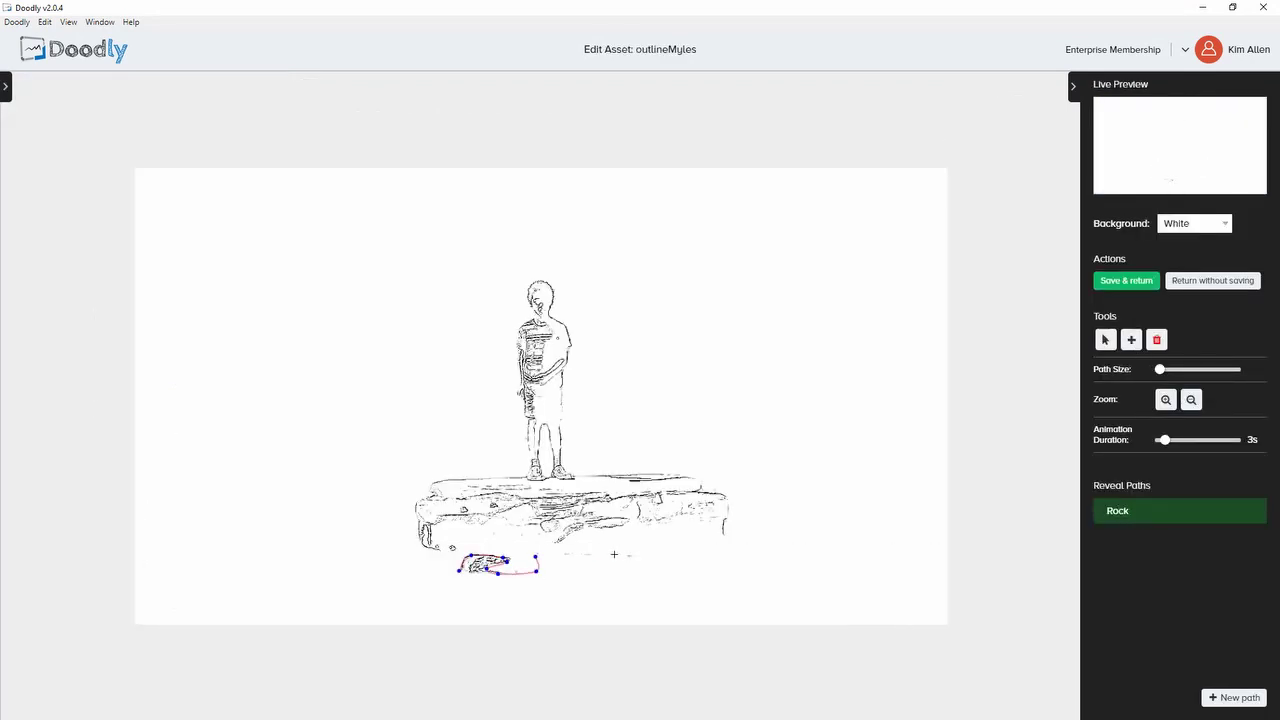
- Paint reveal strokes over the rock, foot, legs and body, then a new path around the head
{"action": "mouse_move", "coordinate": [720, 500]}
{"action": "left_mouse_down"}
{"action": "mouse_move", "coordinate": [632, 534]}
{"action": "mouse_move", "coordinate": [420, 505]}
{"action": "mouse_move", "coordinate": [583, 479]}
{"action": "mouse_move", "coordinate": [415, 492]}
{"action": "left_mouse_up"}
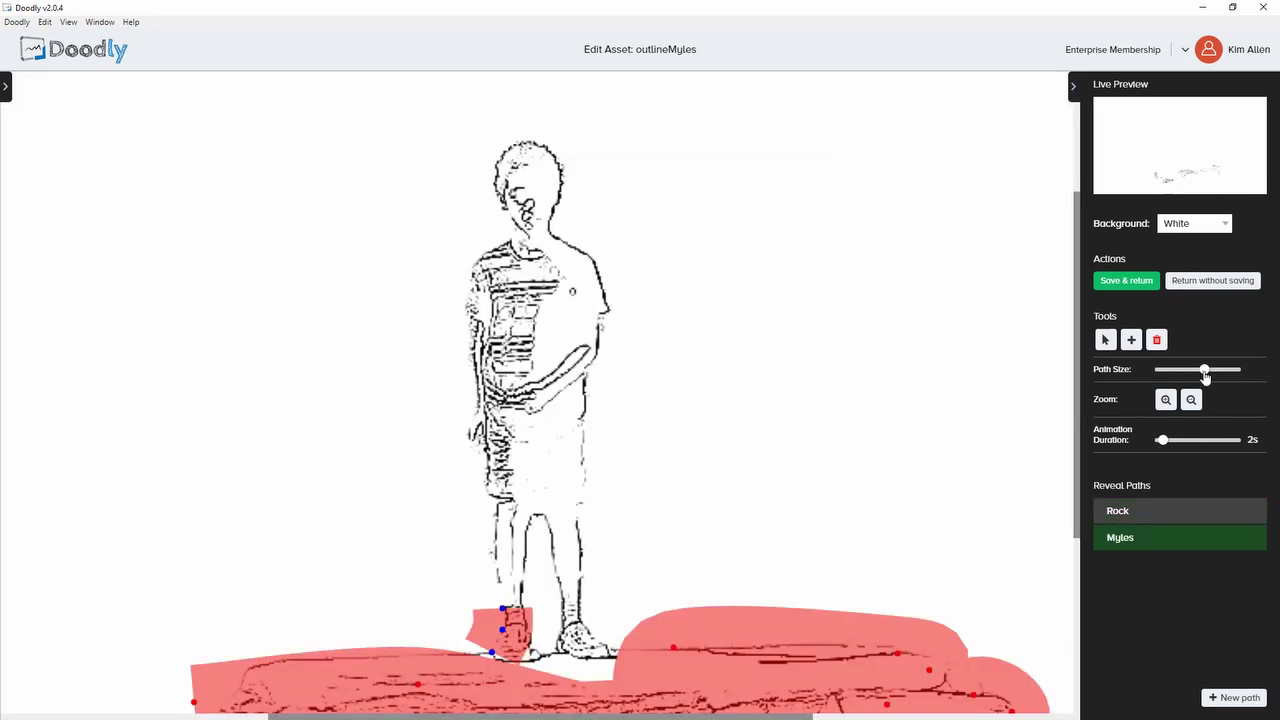
{"action": "mouse_move", "coordinate": [507, 622]}
{"action": "left_mouse_down"}
{"action": "mouse_move", "coordinate": [488, 652]}
{"action": "mouse_move", "coordinate": [531, 647]}
{"action": "mouse_move", "coordinate": [522, 554]}
{"action": "mouse_move", "coordinate": [546, 520]}
{"action": "mouse_move", "coordinate": [563, 600]}
{"action": "mouse_move", "coordinate": [565, 648]}
{"action": "left_mouse_up"}
{"action": "left_click_drag", "start_coordinate": [580, 571], "coordinate": [505, 505]}
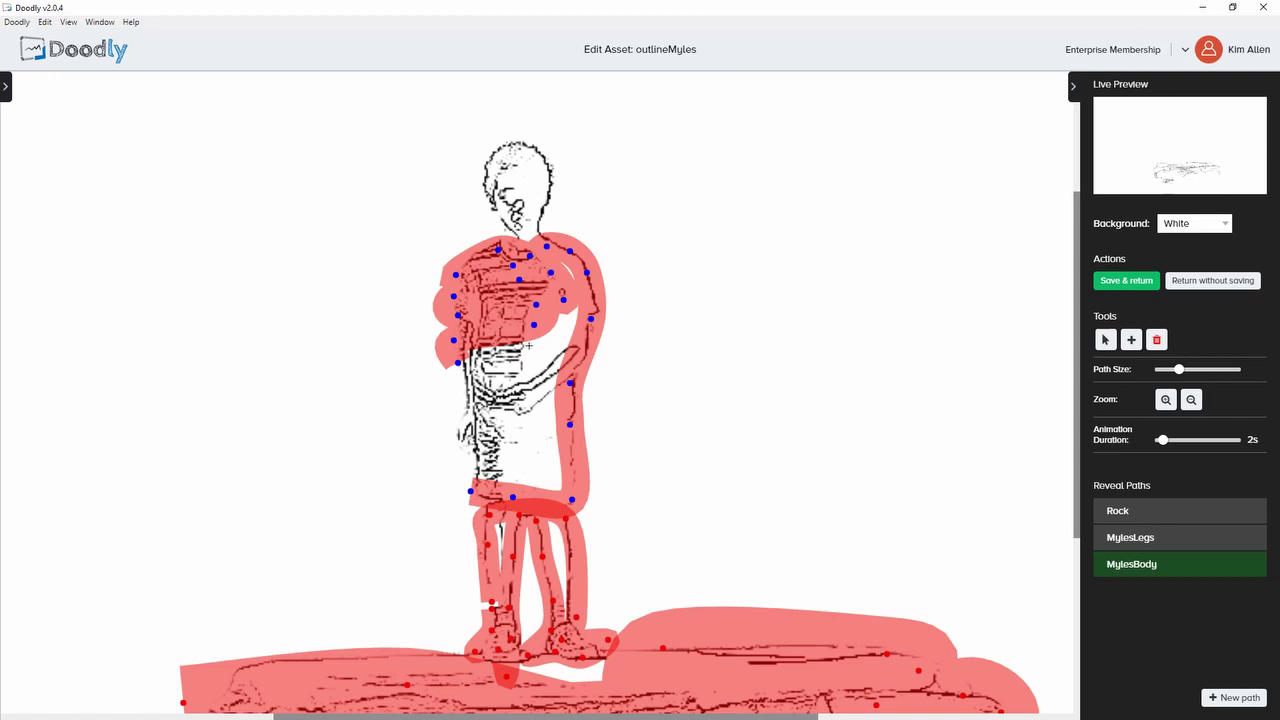
{"action": "mouse_move", "coordinate": [560, 330]}
{"action": "left_mouse_down"}
{"action": "mouse_move", "coordinate": [437, 456]}
{"action": "mouse_move", "coordinate": [460, 410]}
{"action": "left_mouse_up"}
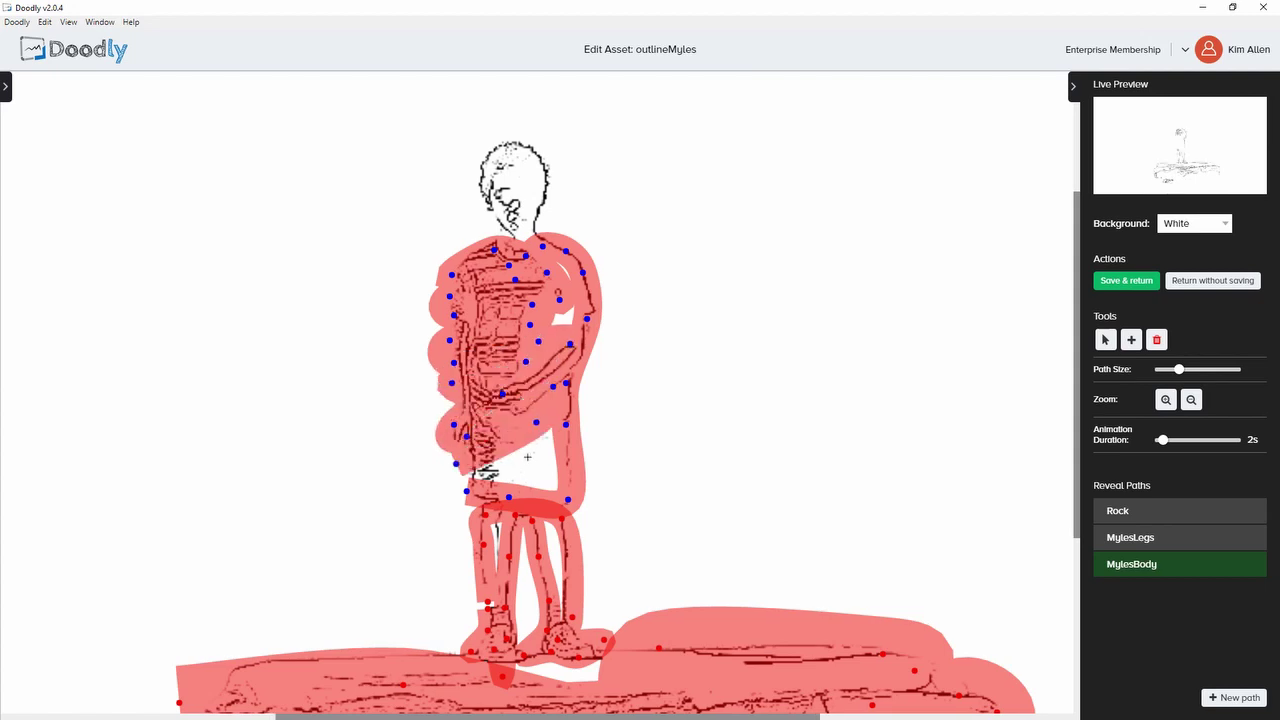
{"action": "left_click_drag", "start_coordinate": [445, 445], "coordinate": [530, 495]}
{"action": "left_click", "coordinate": [1234, 697]}
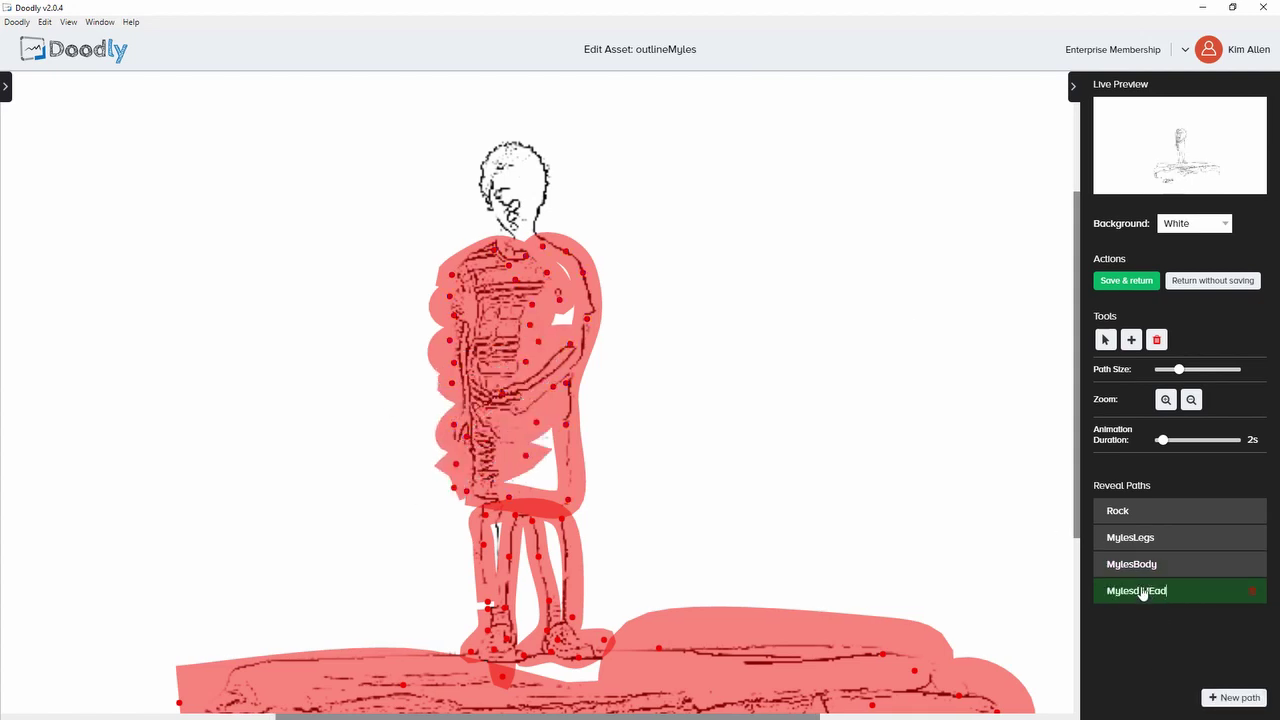
{"action": "mouse_move", "coordinate": [529, 232]}
{"action": "left_mouse_down"}
{"action": "mouse_move", "coordinate": [544, 163]}
{"action": "mouse_move", "coordinate": [490, 207]}
{"action": "mouse_move", "coordinate": [517, 172]}
{"action": "mouse_move", "coordinate": [527, 227]}
{"action": "left_mouse_up"}
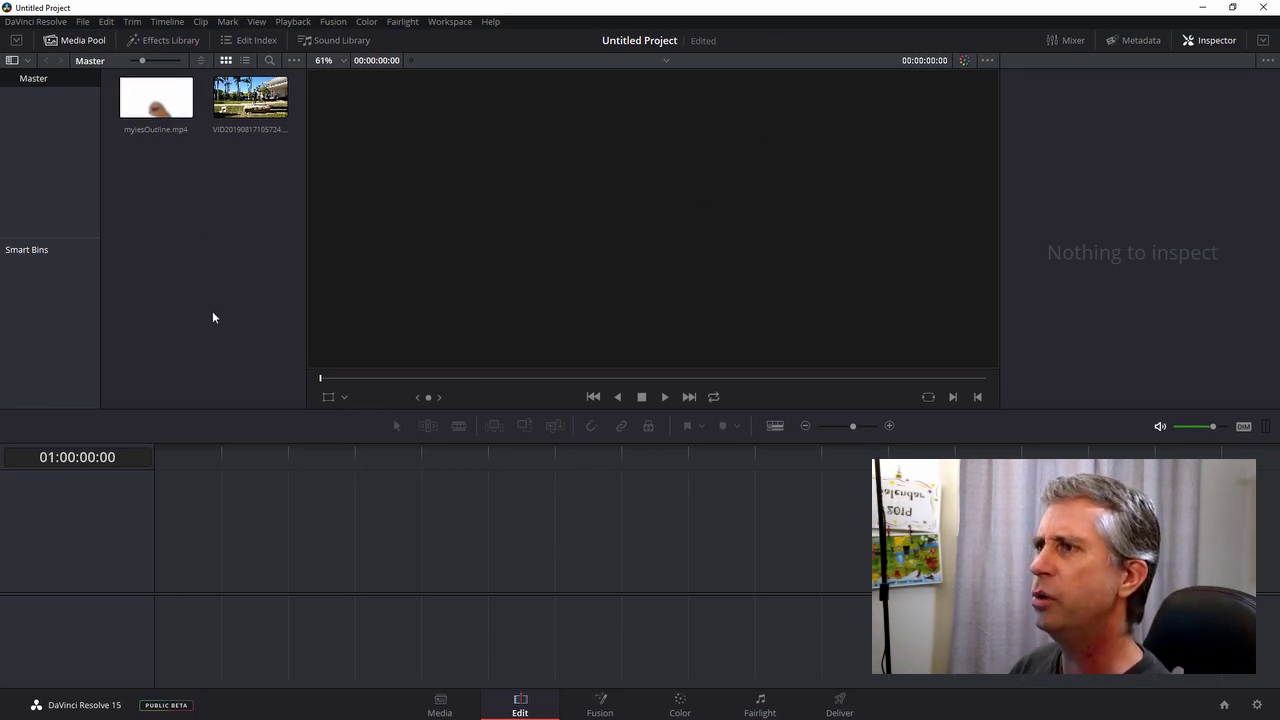
- Load mylesOutline.mp4 into the source viewer and scrub it back to the start
{"action": "left_click", "coordinate": [155, 100]}
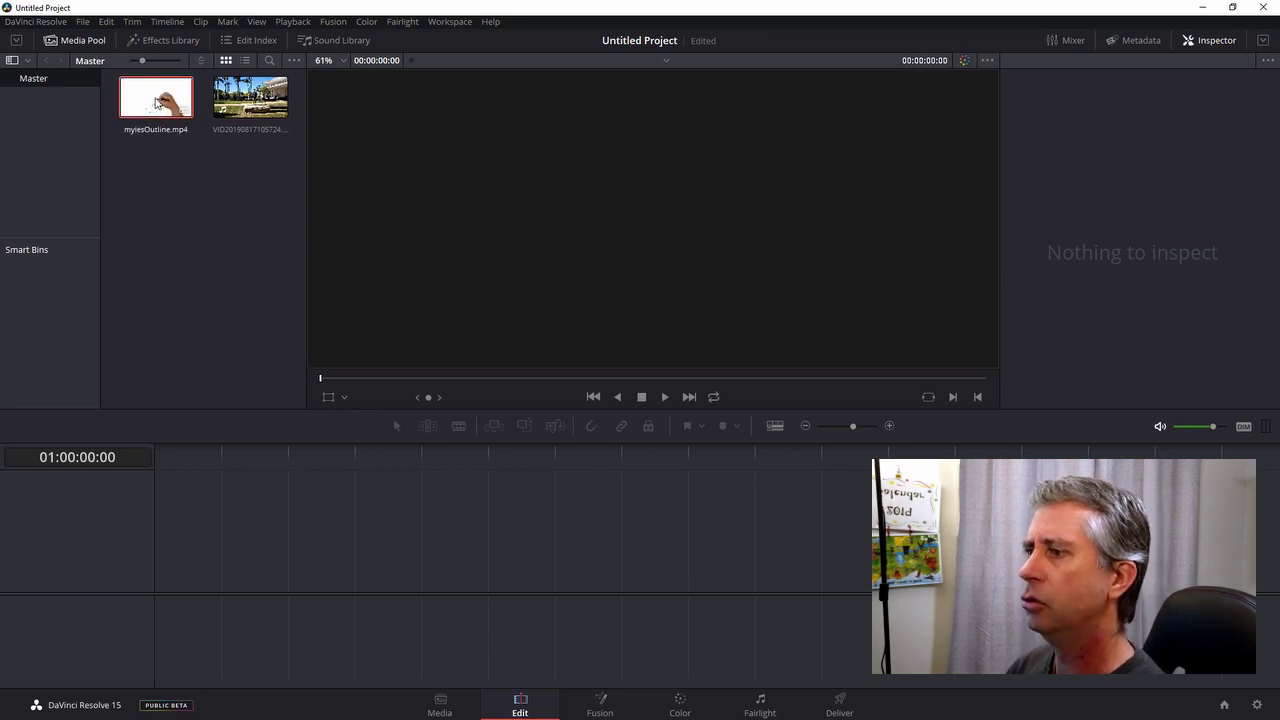
{"action": "double_click", "coordinate": [158, 100]}
{"action": "mouse_move", "coordinate": [517, 372]}
{"action": "left_mouse_down"}
{"action": "mouse_move", "coordinate": [296, 394]}
{"action": "mouse_move", "coordinate": [705, 328]}
{"action": "mouse_move", "coordinate": [780, 334]}
{"action": "left_mouse_up"}
- Load the live-action clip into the source viewer and scrub back to about 3 seconds
{"action": "left_click", "coordinate": [250, 97]}
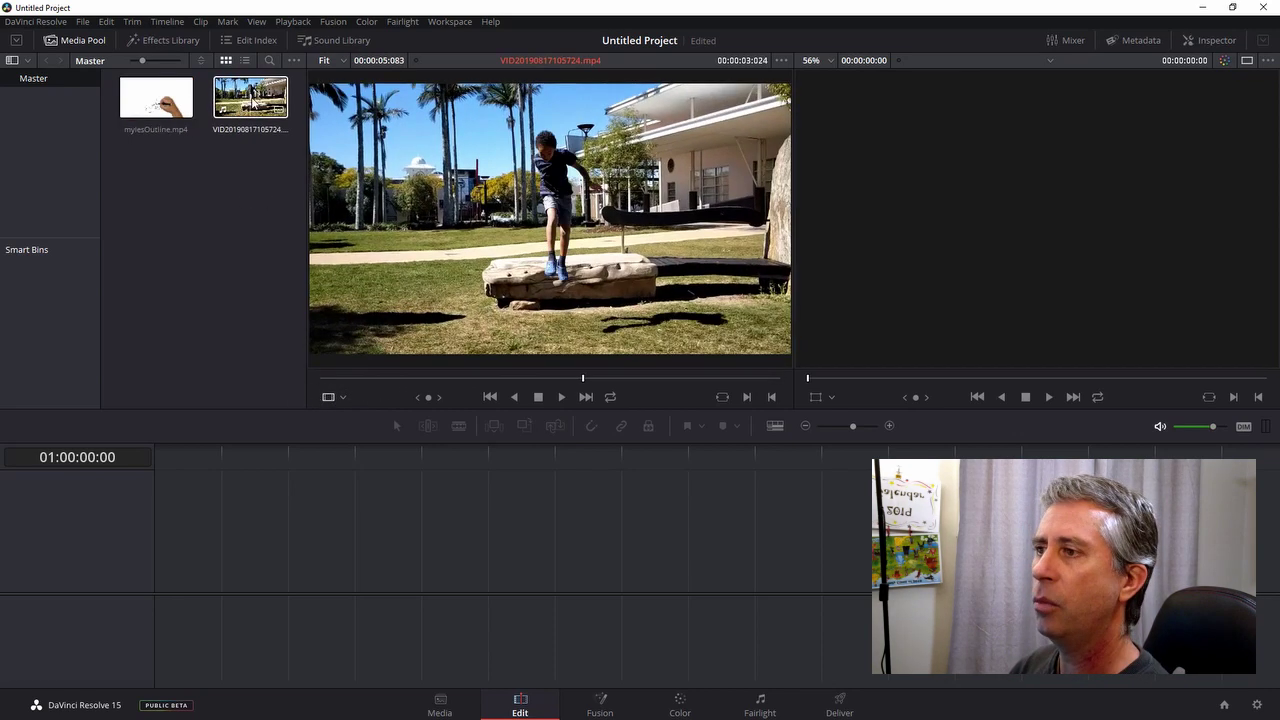
{"action": "left_click_drag", "start_coordinate": [278, 105], "coordinate": [546, 295]}
{"action": "left_click_drag", "start_coordinate": [551, 378], "coordinate": [318, 355]}
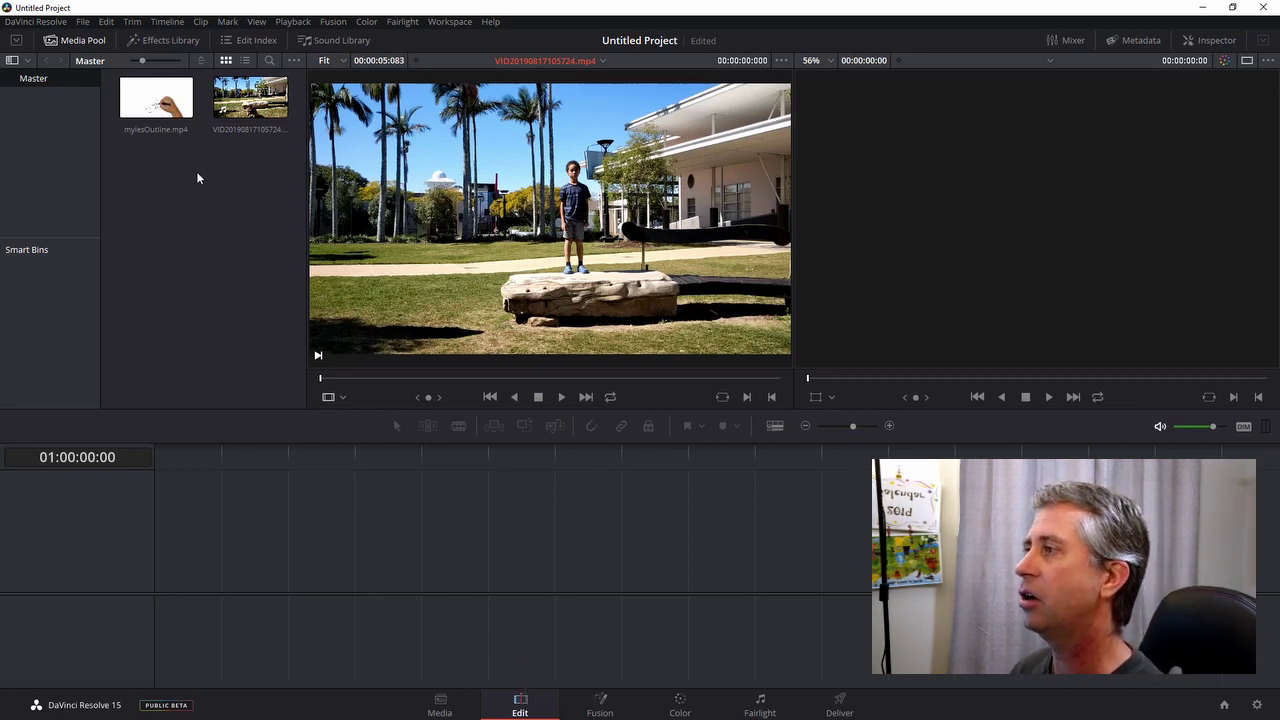
- Drag mylesOutline.mp4 onto the empty timeline, play it through, and preview the live-action clip
{"action": "left_click", "coordinate": [154, 100]}
{"action": "left_click_drag", "start_coordinate": [157, 103], "coordinate": [156, 540]}
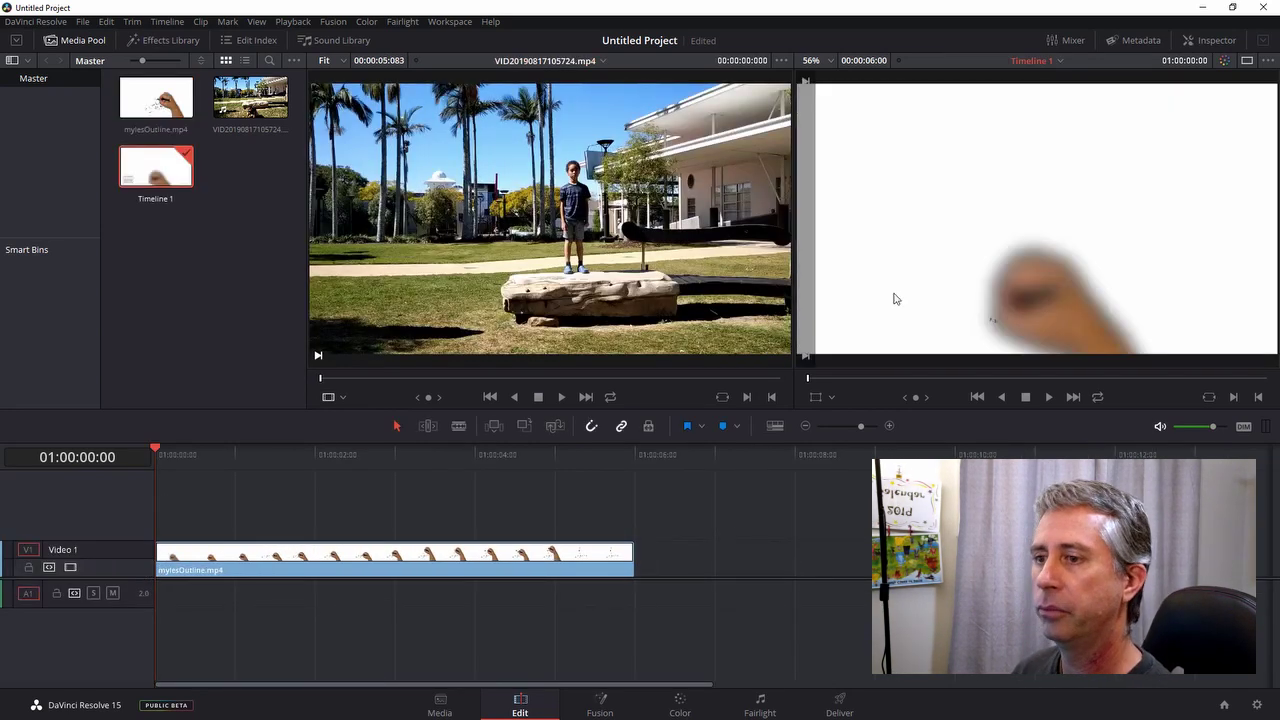
{"action": "left_click", "coordinate": [1049, 397]}
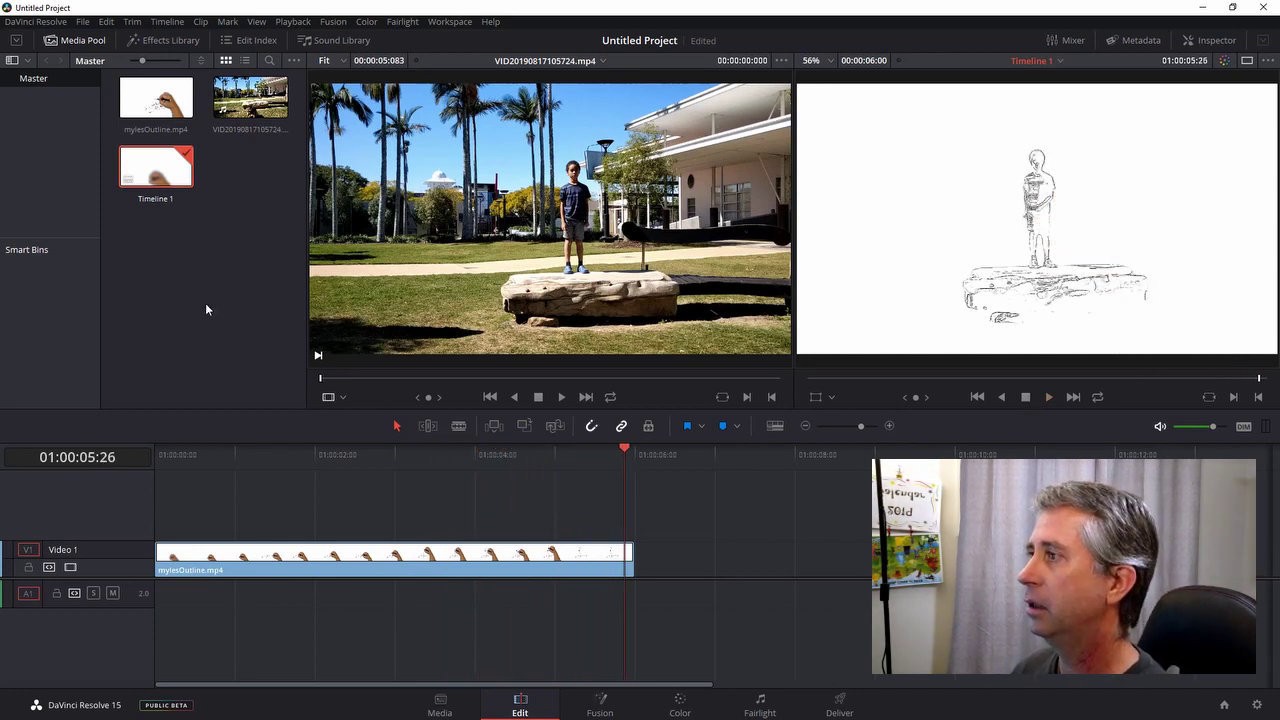
{"action": "left_click", "coordinate": [245, 104]}
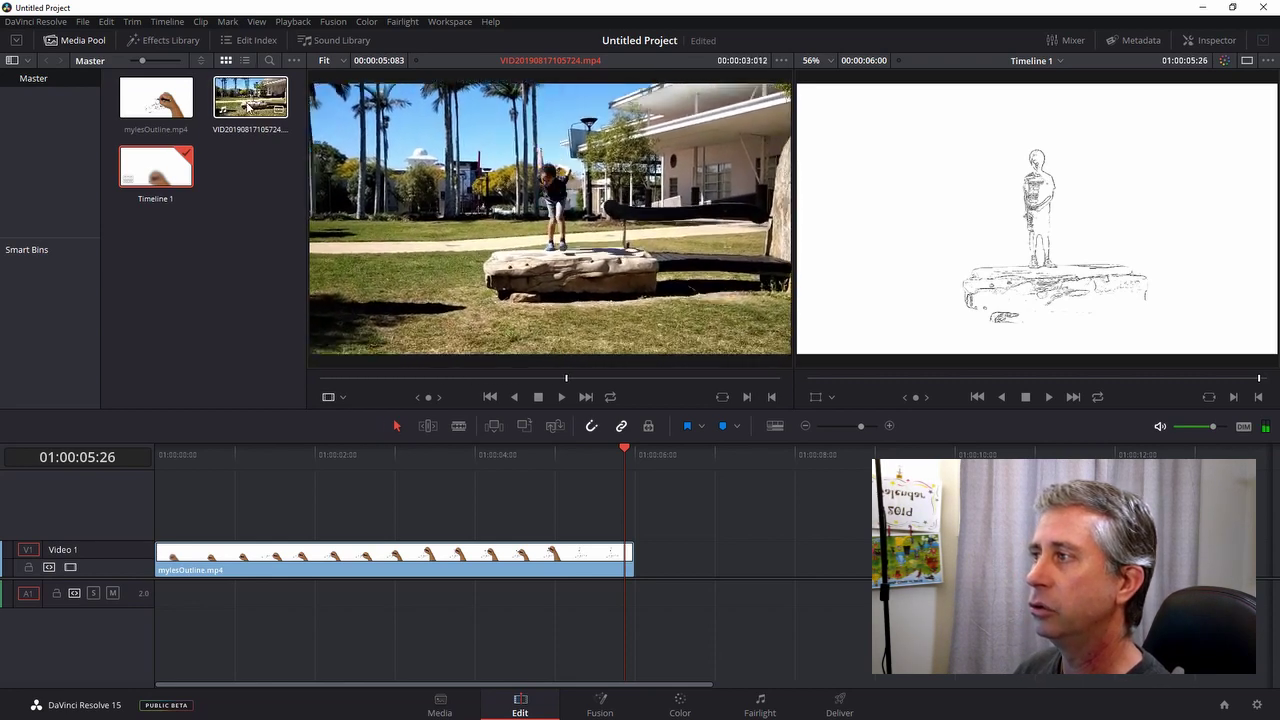
- Add the live-action clip to Video 2/Audio 2 above the sketch and scrub into it
{"action": "left_click_drag", "start_coordinate": [245, 106], "coordinate": [663, 522]}
{"action": "left_click_drag", "start_coordinate": [624, 452], "coordinate": [782, 455]}
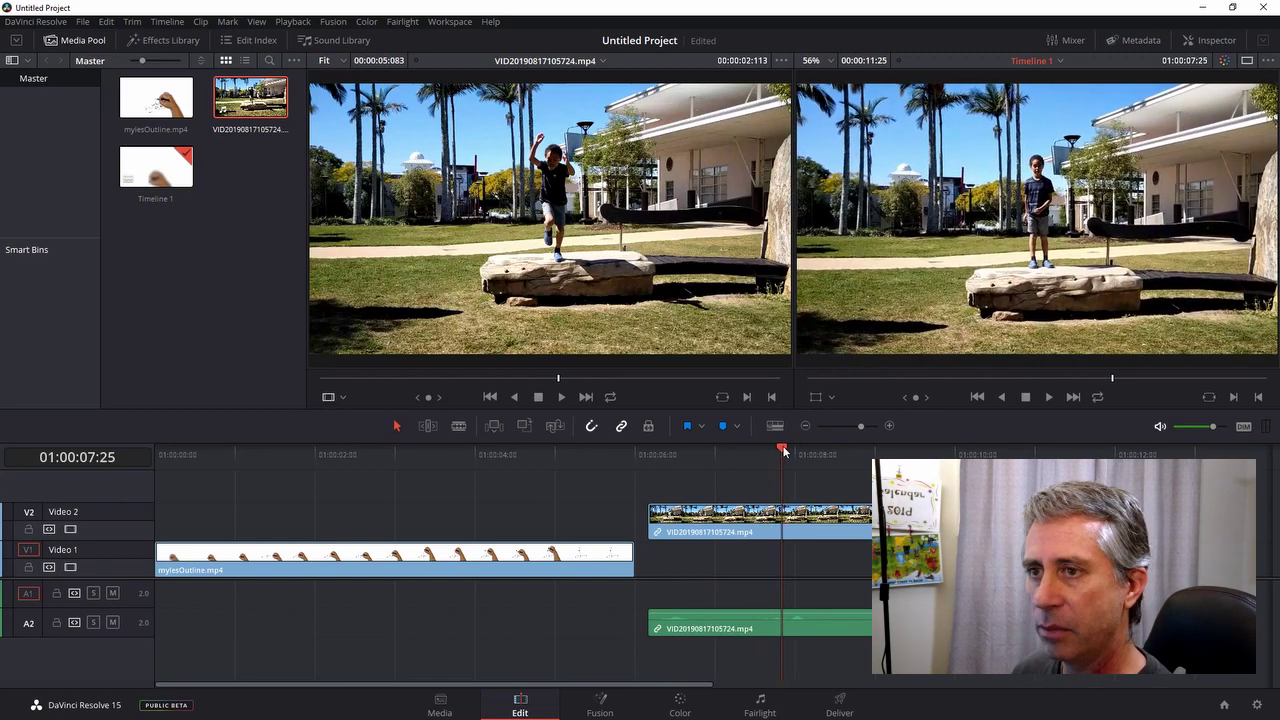
{"action": "mouse_move", "coordinate": [784, 451]}
{"action": "left_mouse_down"}
{"action": "mouse_move", "coordinate": [799, 452]}
{"action": "mouse_move", "coordinate": [782, 452]}
{"action": "left_mouse_up"}
- Try a Blade cut, undo it, and shift the clip to start near 01:00:06:18
{"action": "left_click", "coordinate": [459, 427]}
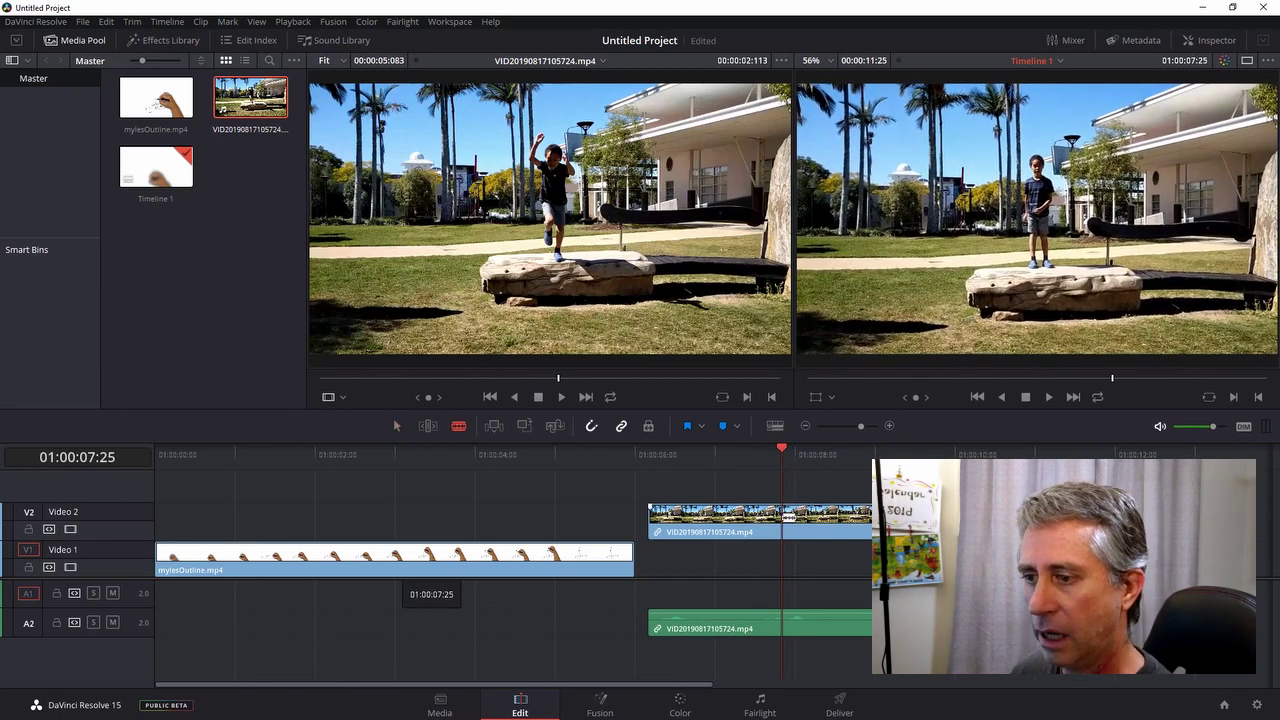
{"action": "left_click", "coordinate": [783, 517]}
{"action": "left_click", "coordinate": [766, 529]}
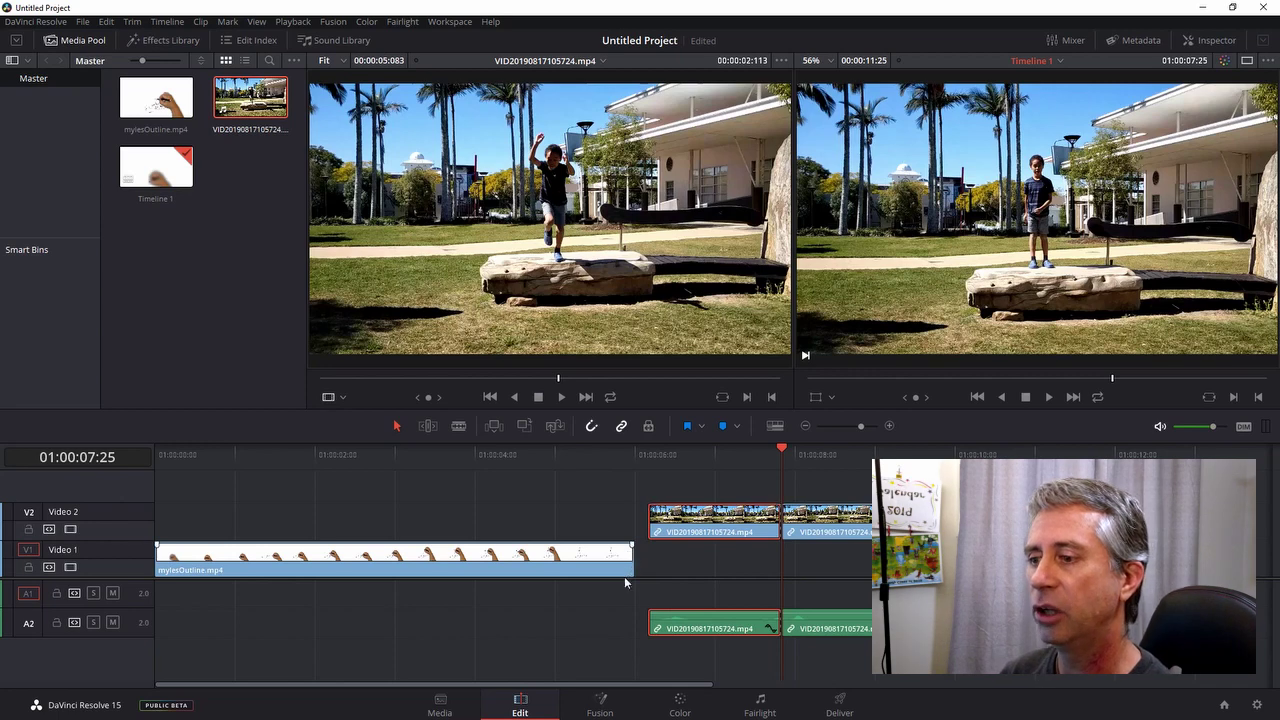
{"action": "key", "text": "ctrl+z"}
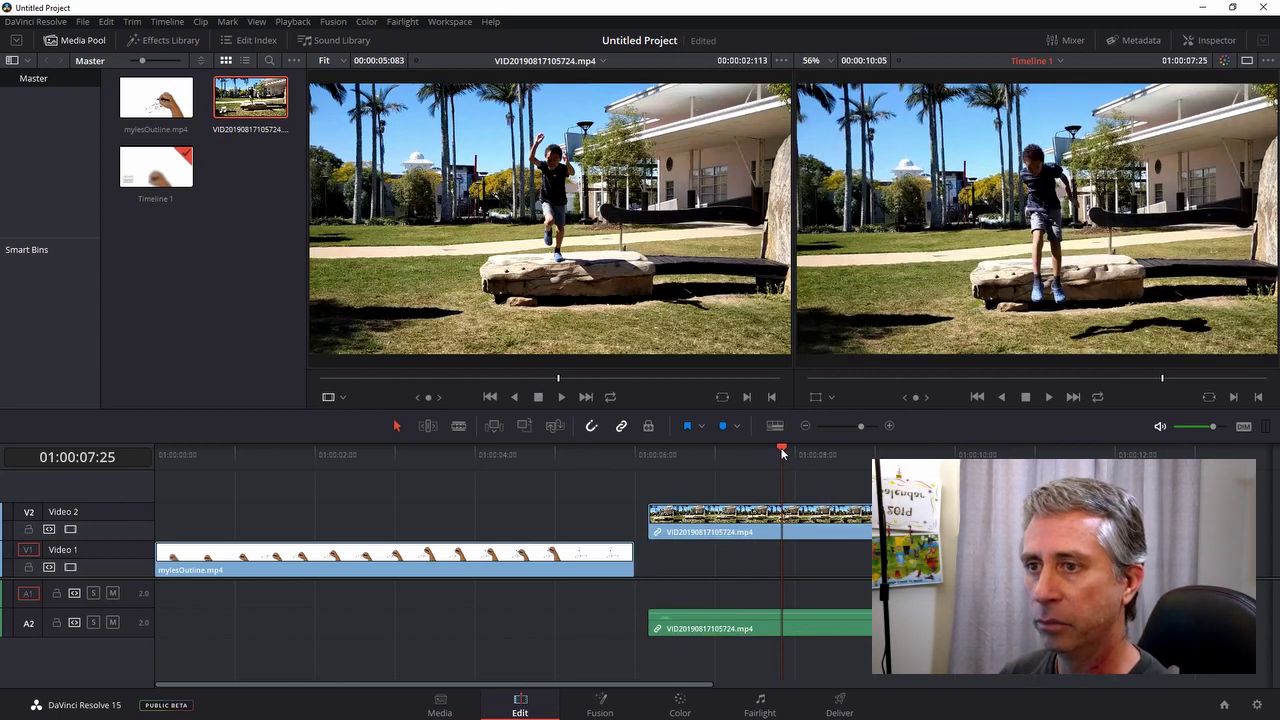
{"action": "left_click_drag", "start_coordinate": [781, 447], "coordinate": [650, 462]}
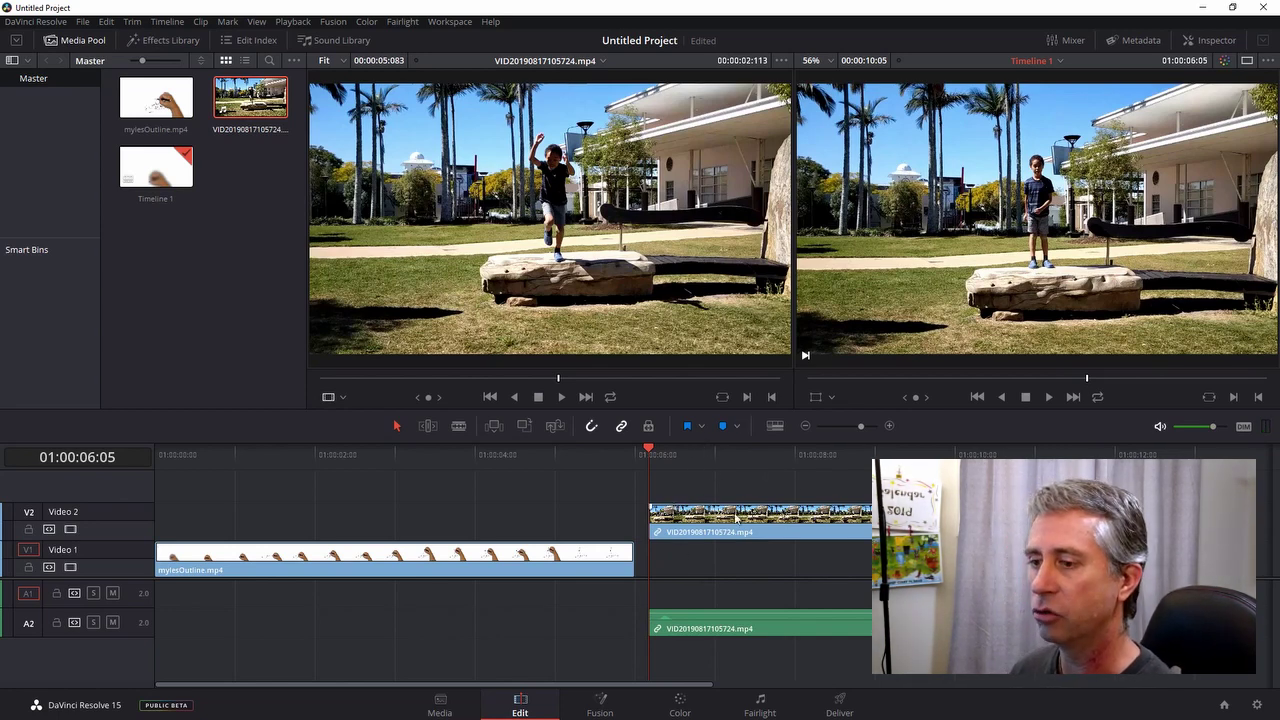
{"action": "left_click_drag", "start_coordinate": [728, 520], "coordinate": [763, 520]}
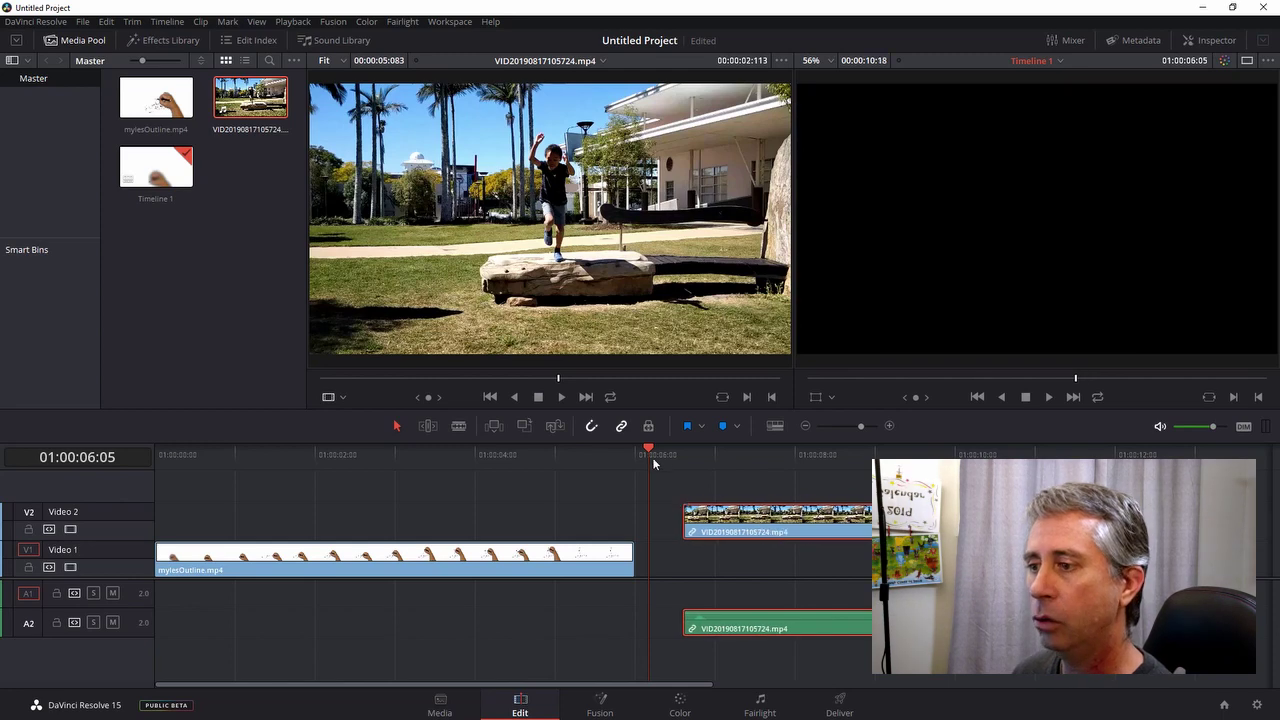
- Blade-cut the live-action clip at 01:00:06:19 and drag the one-frame piece onto Video 1
{"action": "left_click_drag", "start_coordinate": [649, 455], "coordinate": [684, 455]}
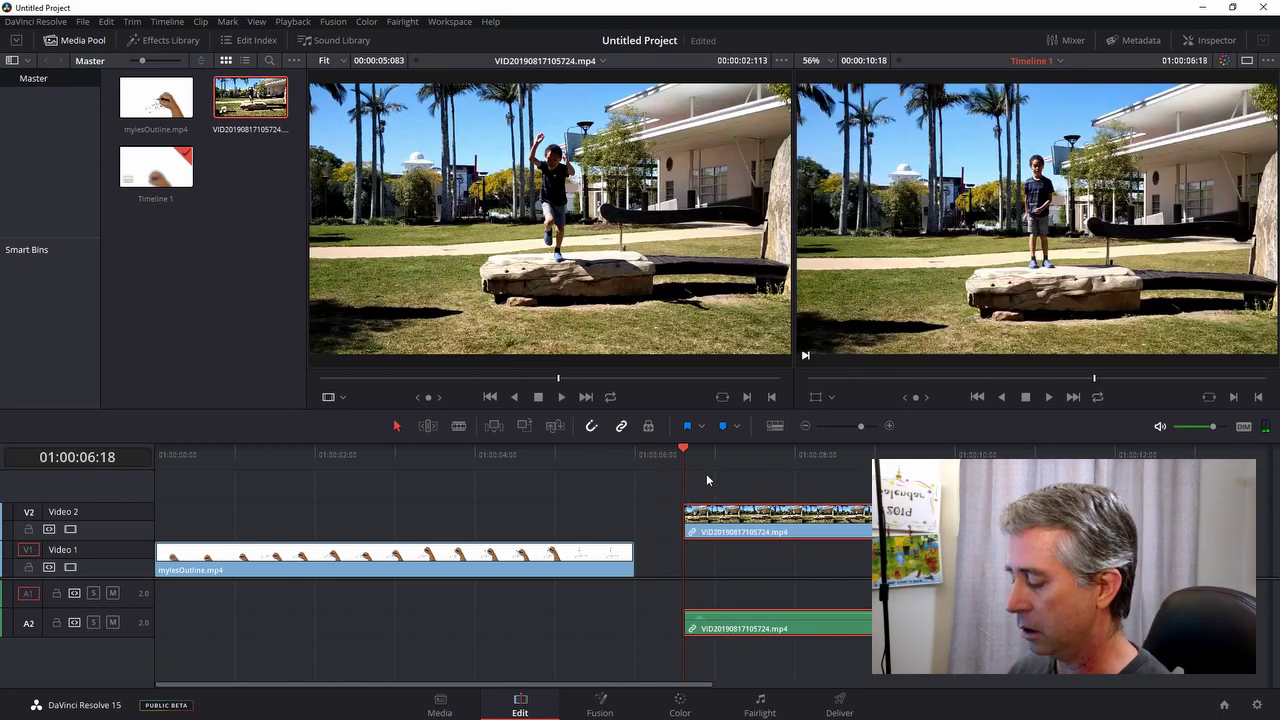
{"action": "key", "text": "Right"}
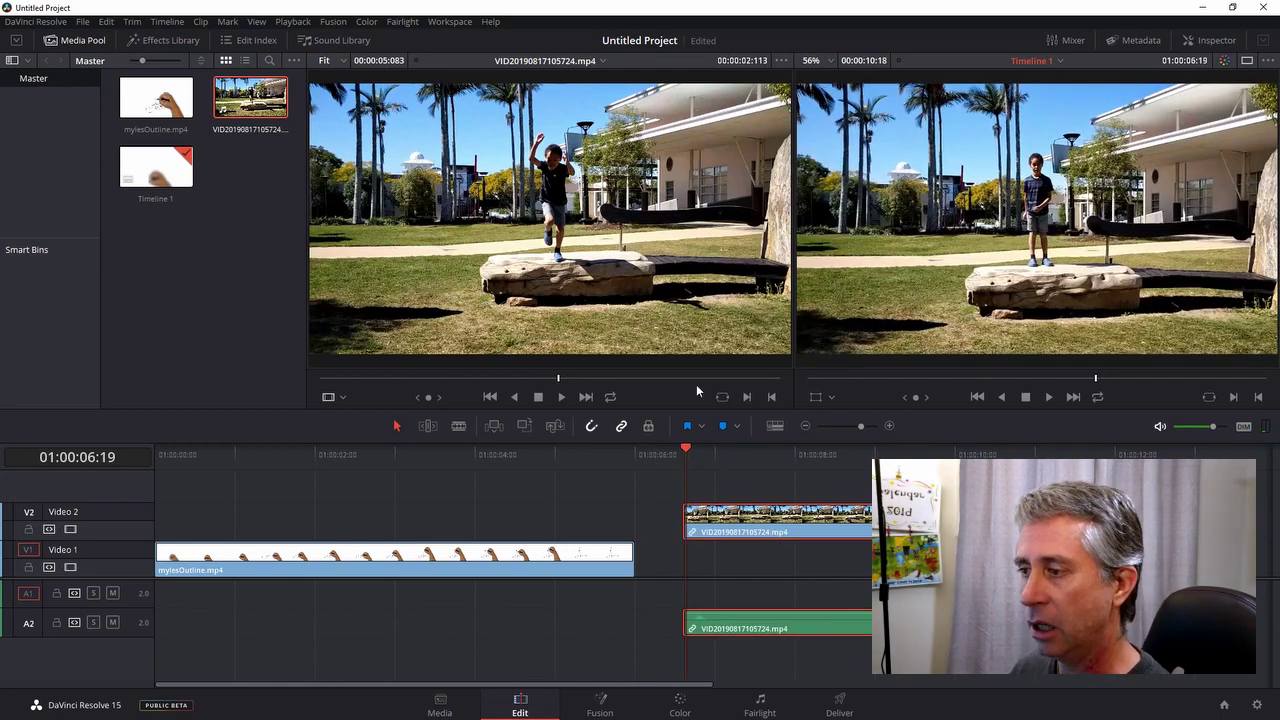
{"action": "left_click", "coordinate": [458, 426]}
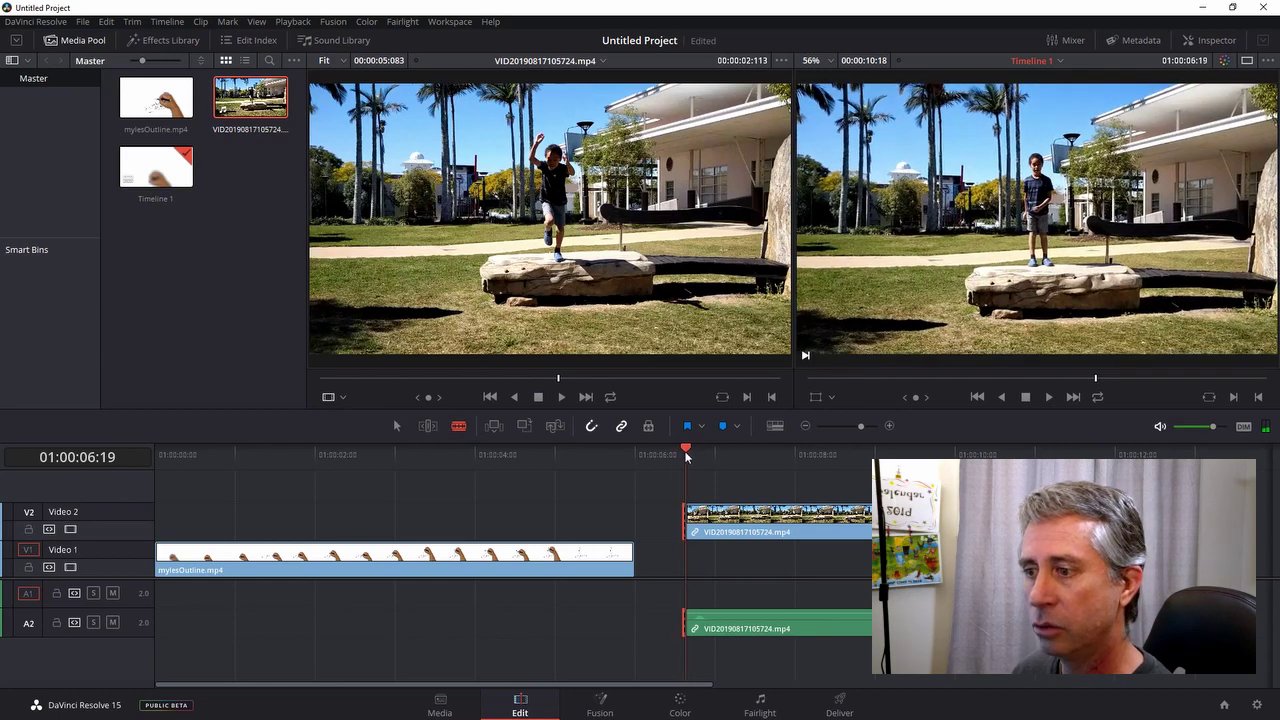
{"action": "left_click", "coordinate": [889, 426]}
{"action": "left_click", "coordinate": [889, 426]}
{"action": "left_click", "coordinate": [889, 426]}
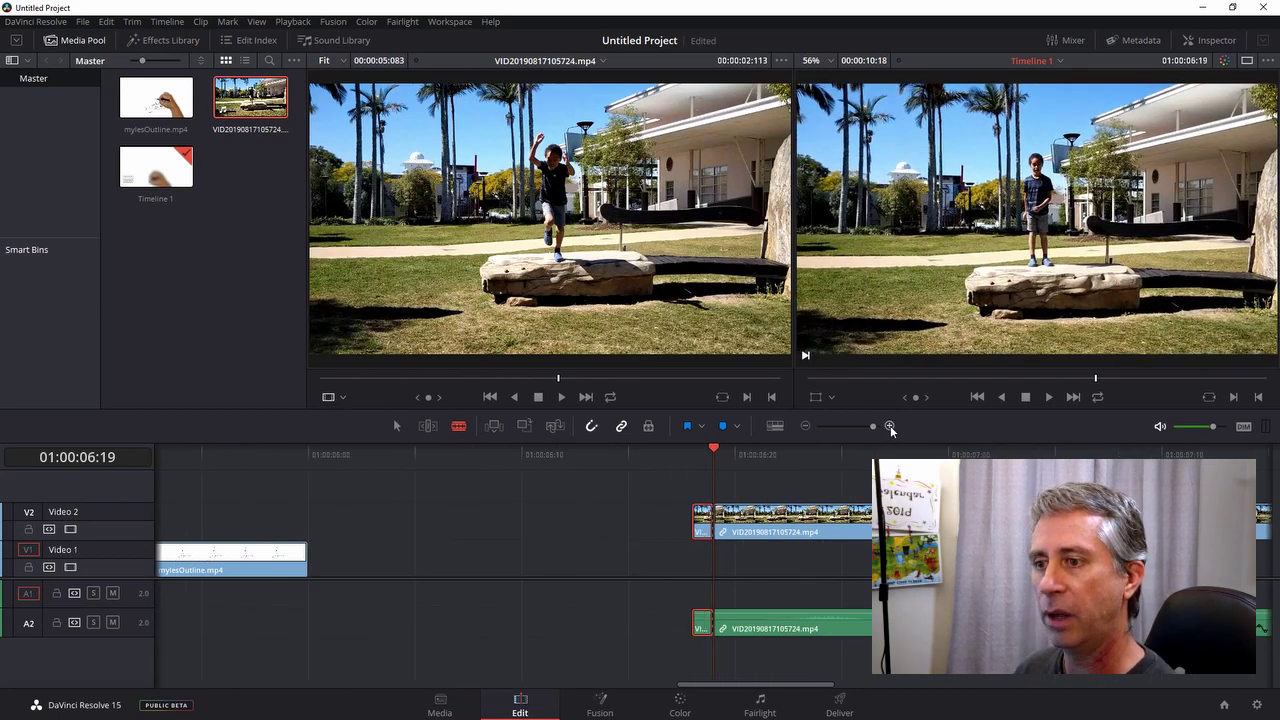
{"action": "left_click", "coordinate": [889, 426]}
{"action": "key", "text": "Left"}
{"action": "key", "text": "Right"}
{"action": "key", "text": "Left"}
{"action": "key", "text": "Right"}
{"action": "left_click", "coordinate": [396, 426]}
{"action": "left_click_drag", "start_coordinate": [688, 525], "coordinate": [259, 575]}
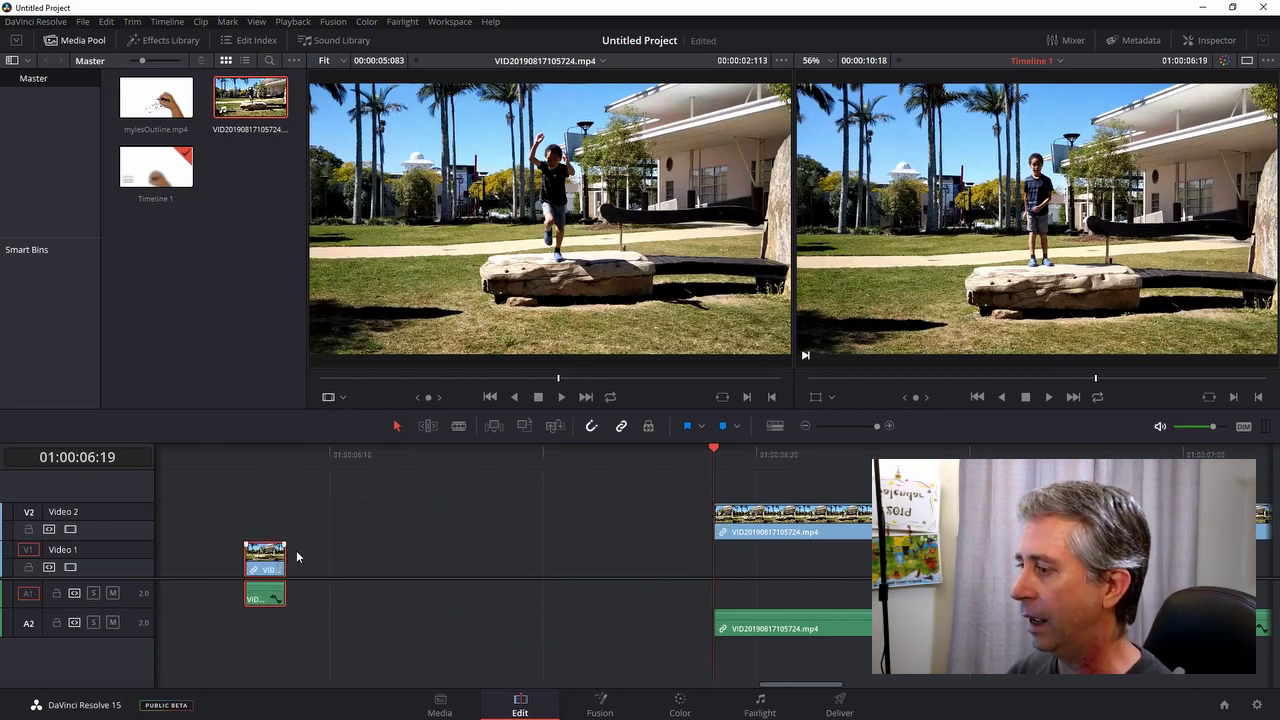
- Make the Video 1 piece a freeze frame in Change Clip Speed and stretch it to the Video 2 clip
{"action": "right_click", "coordinate": [269, 568]}
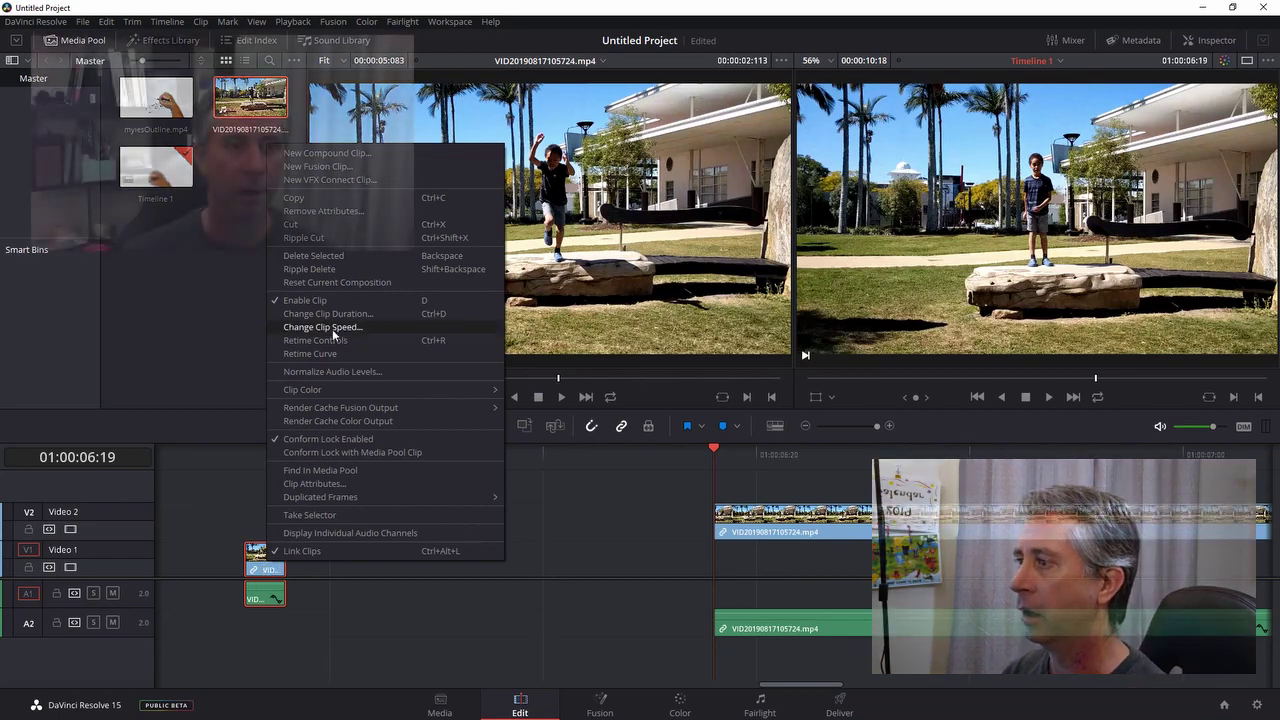
{"action": "left_click", "coordinate": [322, 327]}
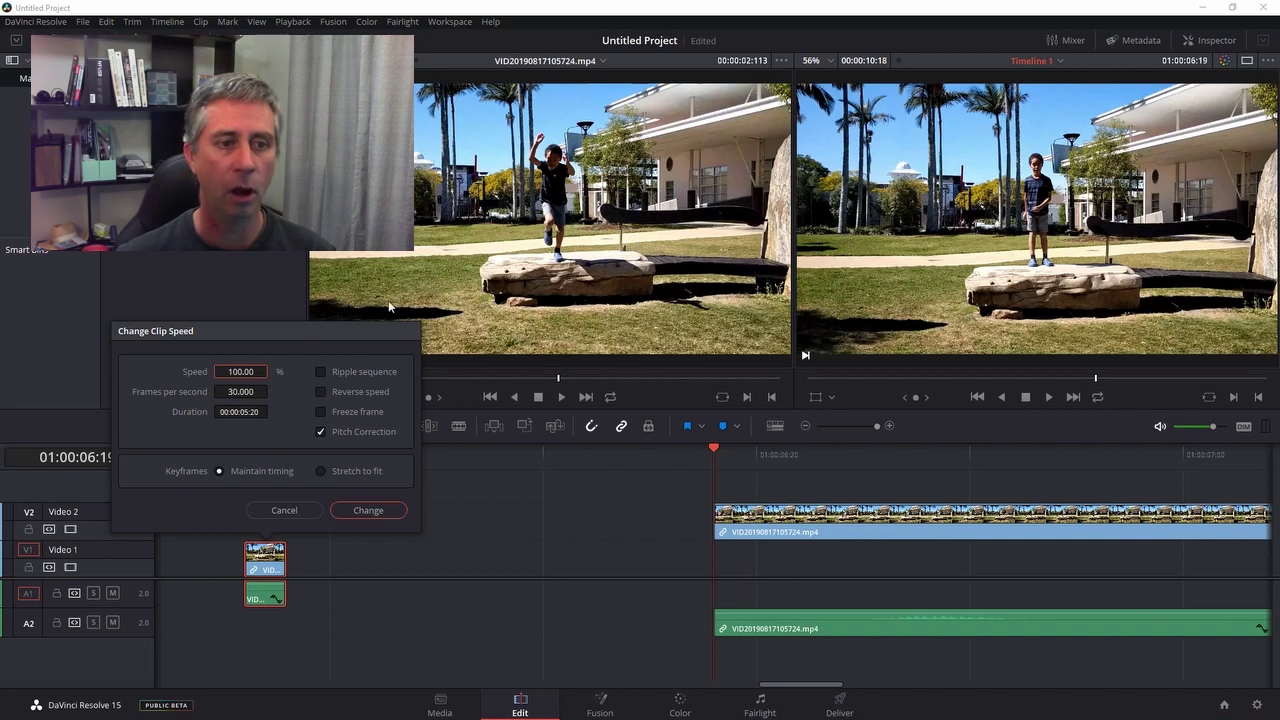
{"action": "left_click", "coordinate": [320, 412]}
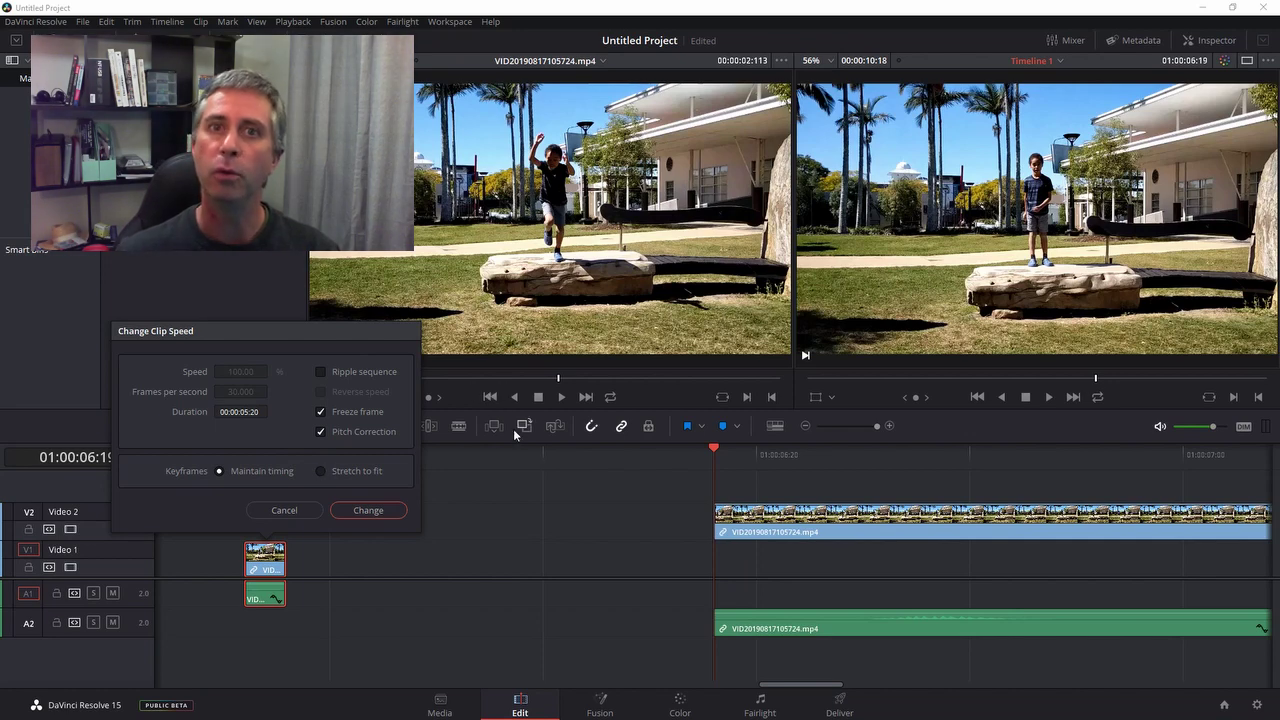
{"action": "left_click", "coordinate": [340, 514]}
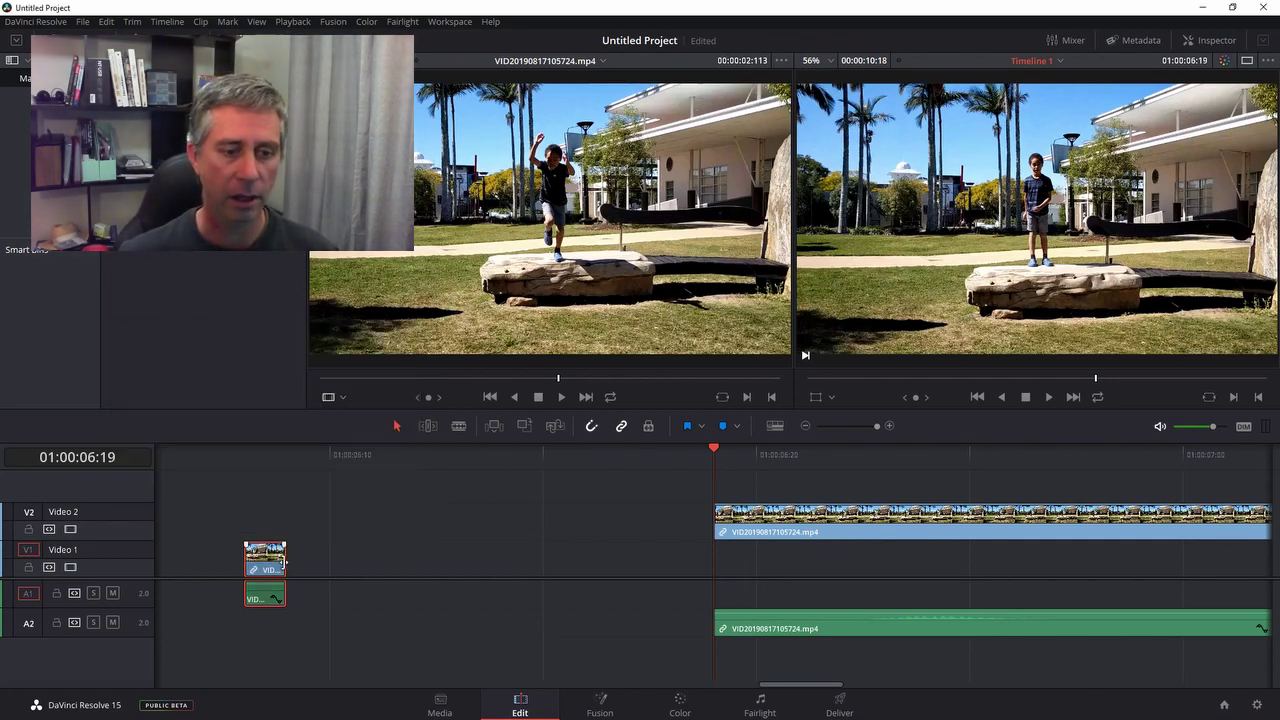
{"action": "left_click_drag", "start_coordinate": [288, 562], "coordinate": [712, 550]}
{"action": "left_click_drag", "start_coordinate": [678, 459], "coordinate": [610, 489]}
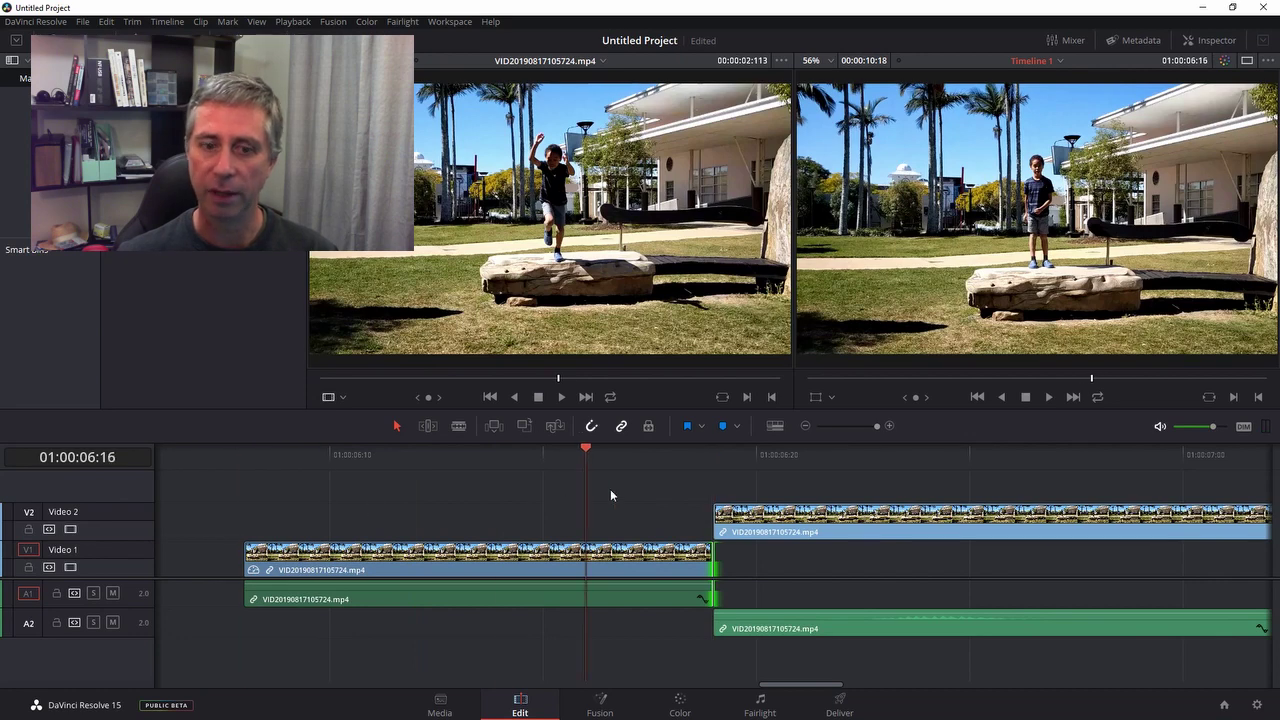
- Zoom the timeline out and move the sketch clip up to Video 2
{"action": "left_click", "coordinate": [805, 426]}
{"action": "left_click", "coordinate": [808, 427]}
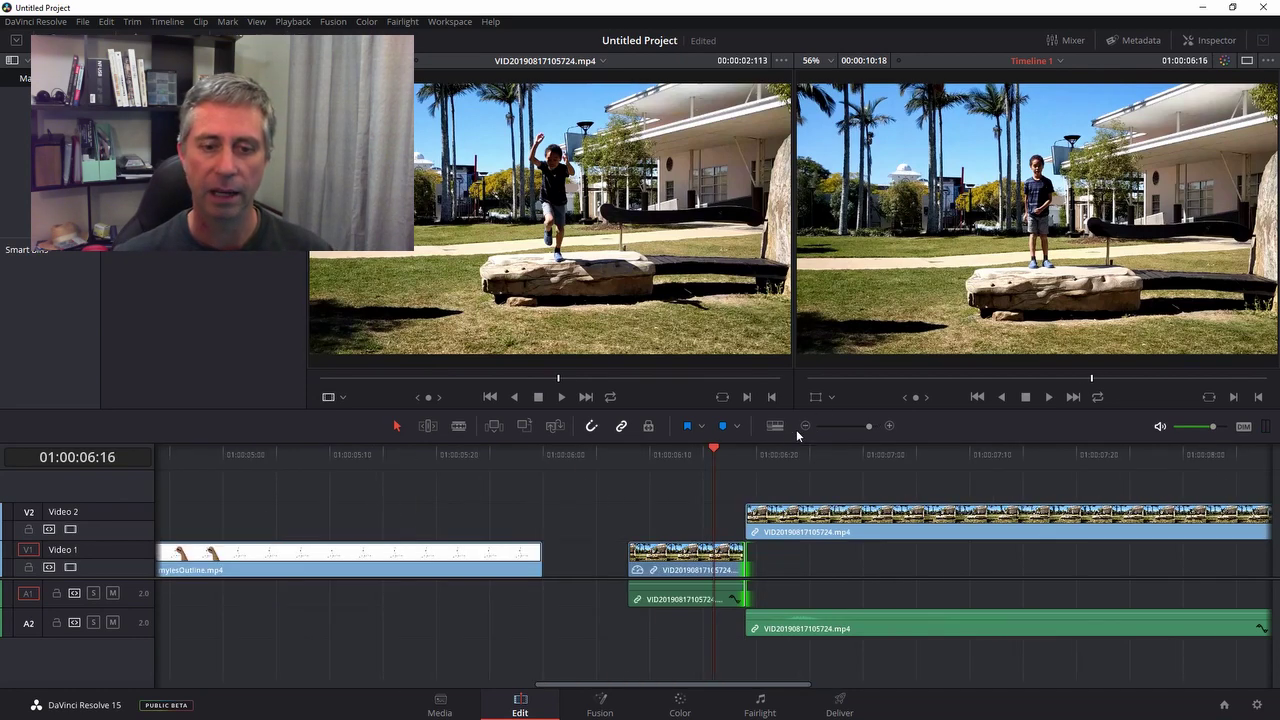
{"action": "left_click_drag", "start_coordinate": [323, 563], "coordinate": [323, 525]}
- Unlink the live-action clip's audio and delete the A2 audio clip
{"action": "left_click", "coordinate": [821, 526]}
{"action": "right_click", "coordinate": [839, 630]}
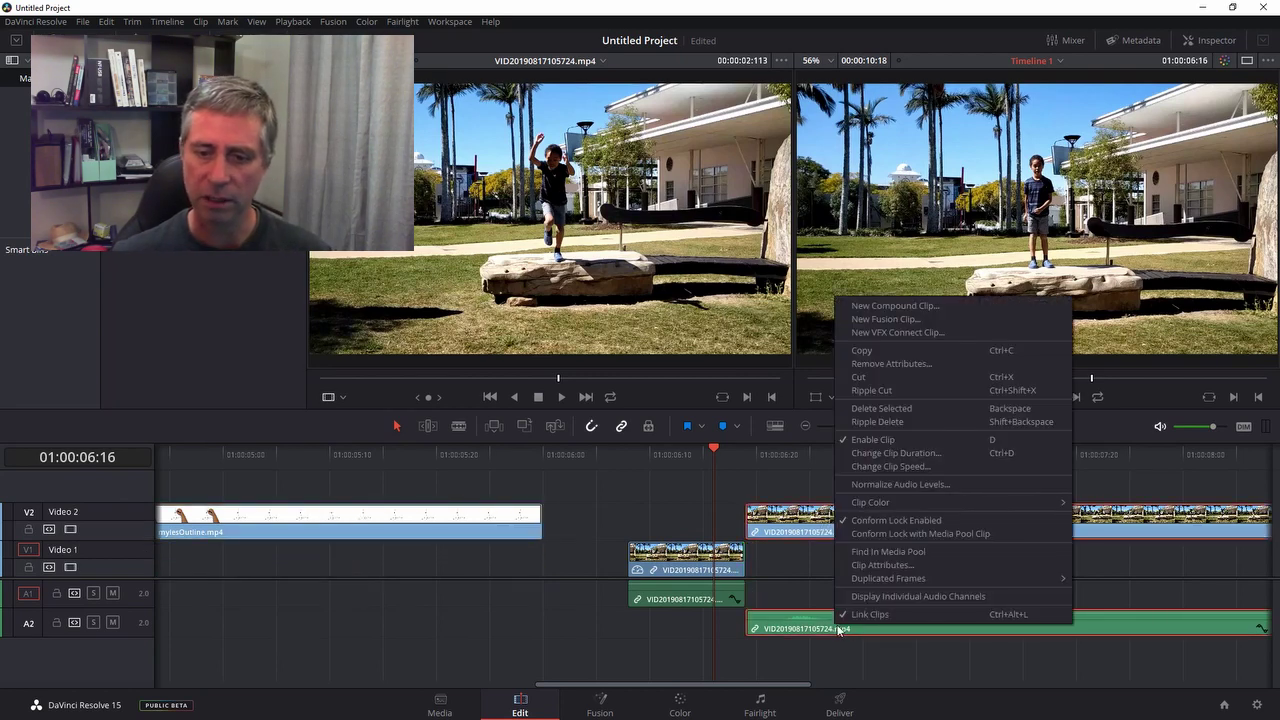
{"action": "left_click", "coordinate": [877, 614]}
{"action": "left_click", "coordinate": [869, 640]}
{"action": "key", "text": "Delete"}
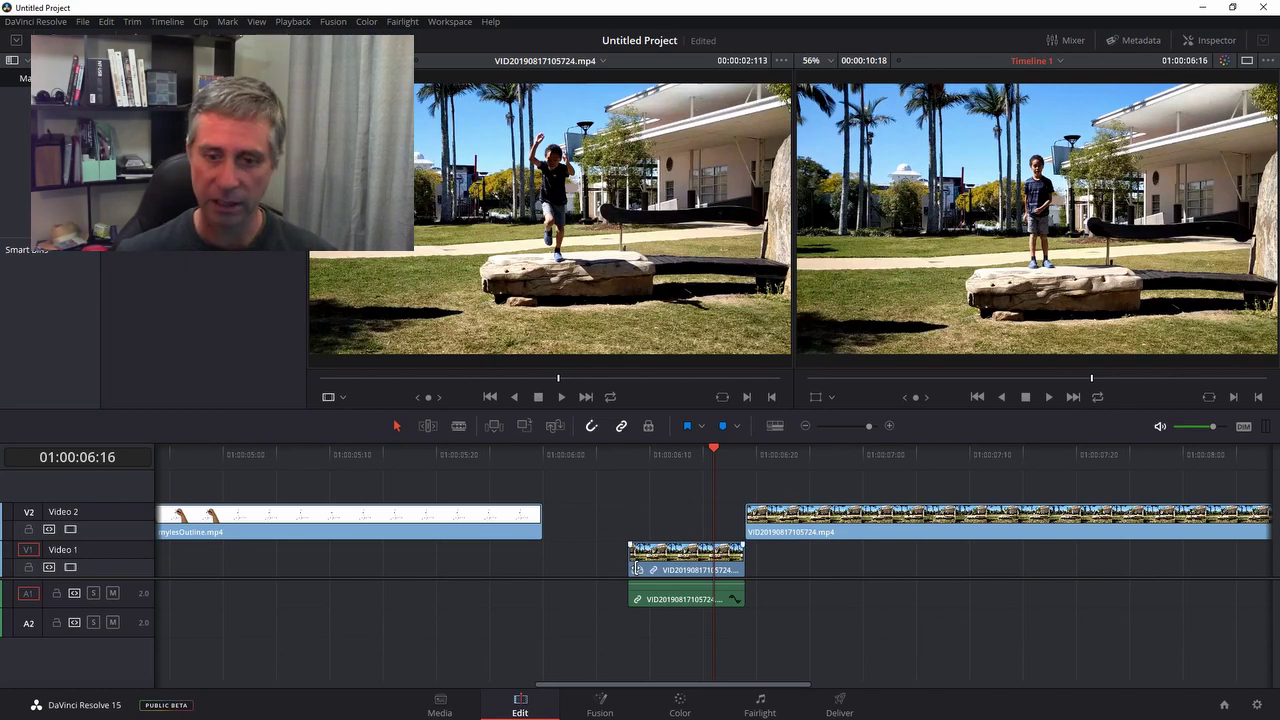
- Unlink the freeze frame's audio and delete it from Audio 1
{"action": "left_click", "coordinate": [687, 596]}
{"action": "right_click", "coordinate": [679, 602]}
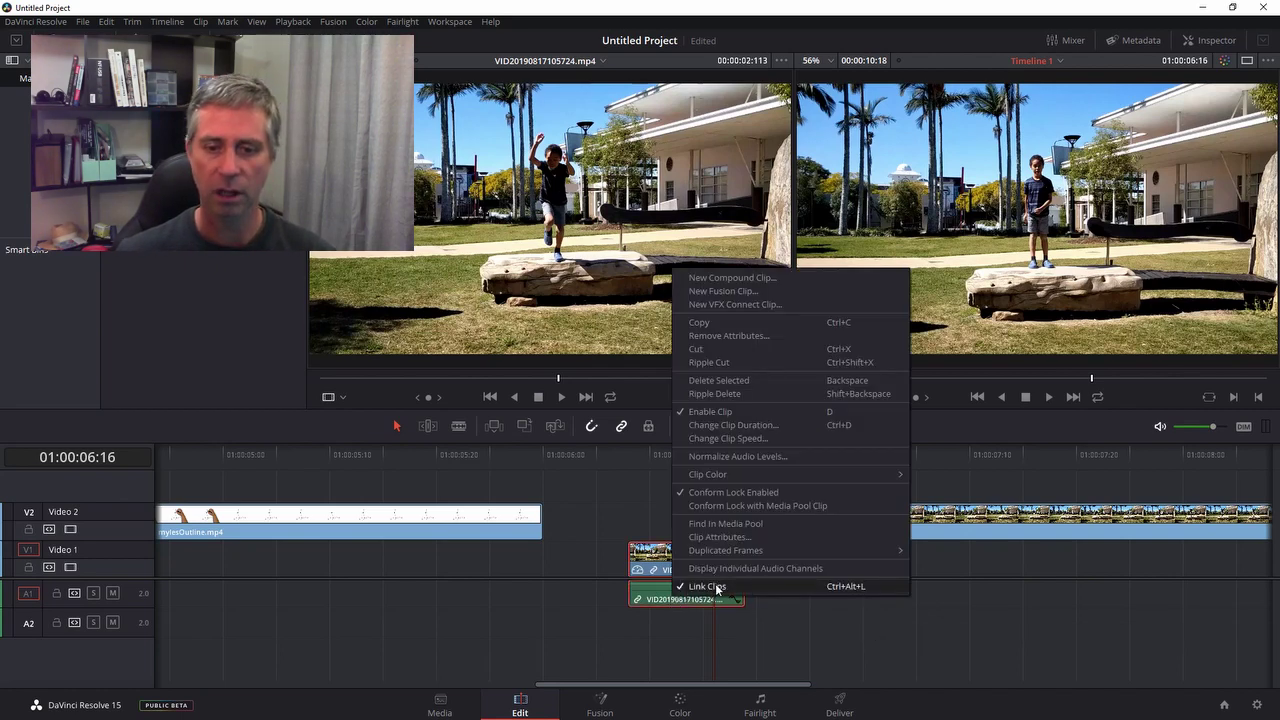
{"action": "left_click", "coordinate": [717, 585]}
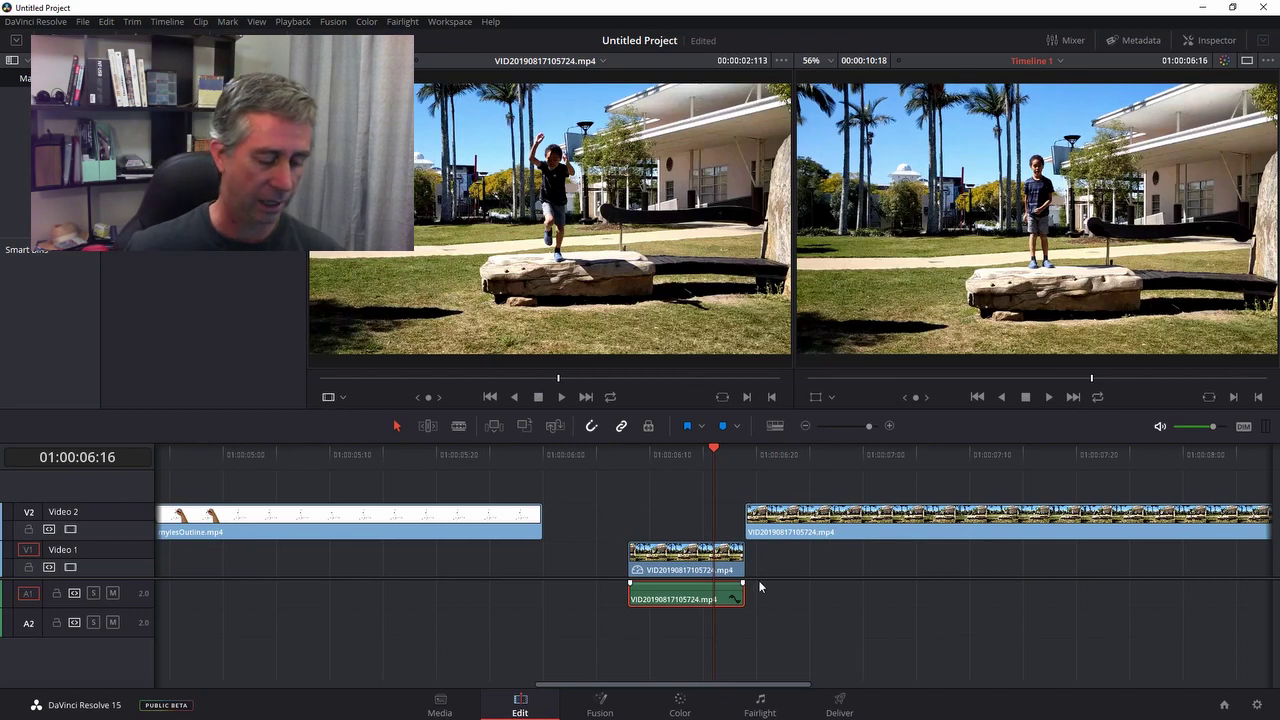
{"action": "key", "text": "Delete"}
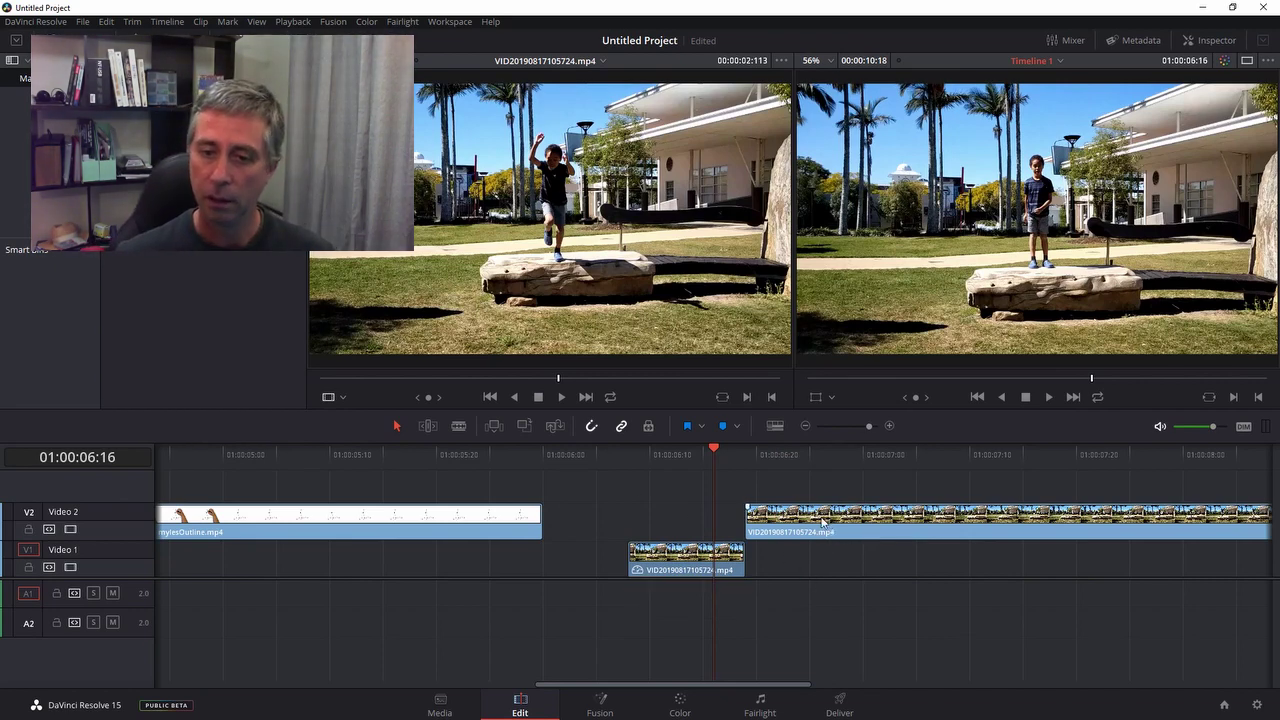
- Drop the live-action clip onto Video 1 after the freeze frame and slide both clips 19 frames left
{"action": "left_click_drag", "start_coordinate": [822, 520], "coordinate": [823, 558]}
{"action": "left_click_drag", "start_coordinate": [780, 494], "coordinate": [733, 545]}
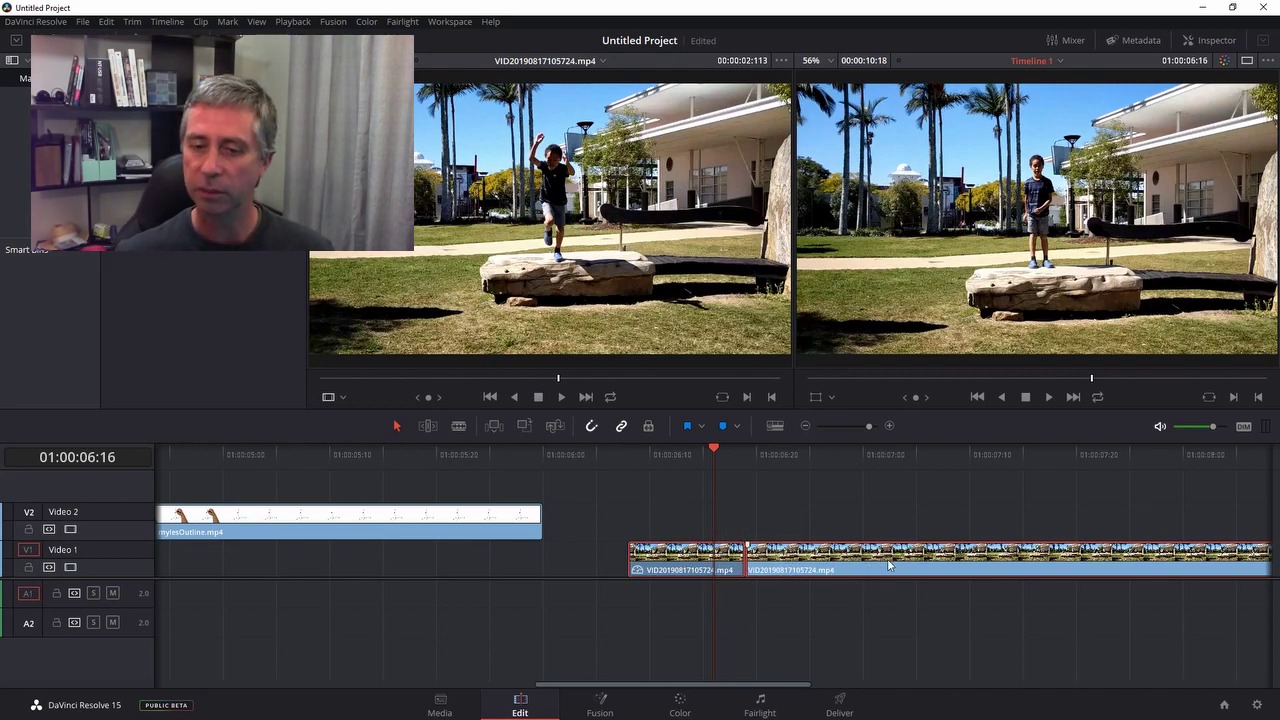
{"action": "left_click_drag", "start_coordinate": [888, 565], "coordinate": [727, 569]}
{"action": "mouse_move", "coordinate": [711, 452]}
{"action": "left_mouse_down"}
{"action": "mouse_move", "coordinate": [202, 491]}
{"action": "mouse_move", "coordinate": [297, 497]}
{"action": "left_mouse_up"}
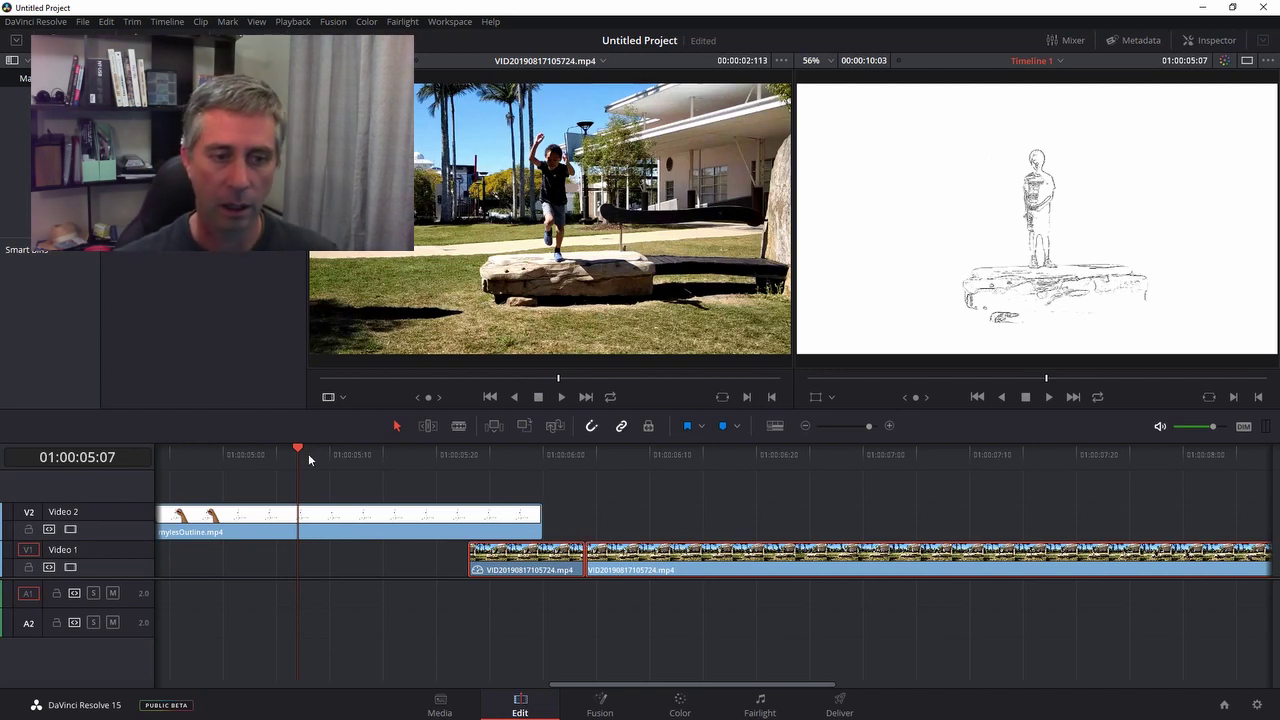
{"action": "left_click", "coordinate": [613, 684]}
{"action": "left_click_drag", "start_coordinate": [591, 686], "coordinate": [539, 690]}
{"action": "left_click", "coordinate": [808, 427]}
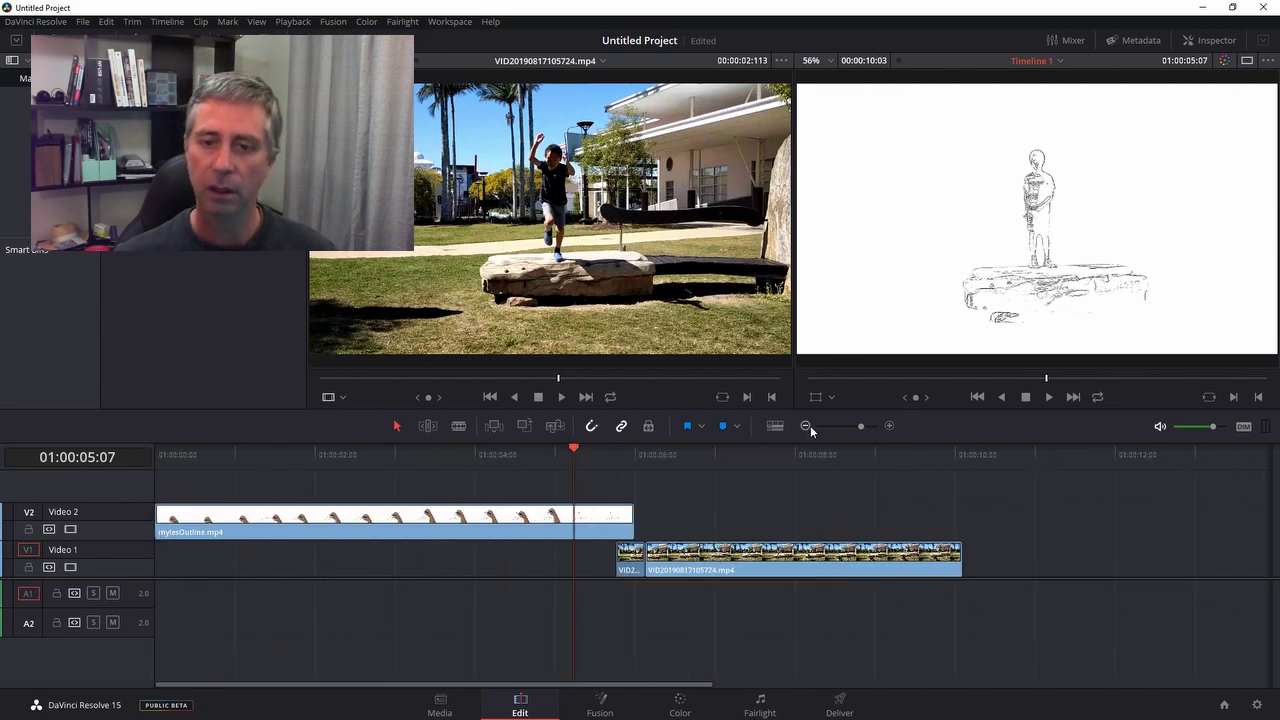
{"action": "left_click_drag", "start_coordinate": [575, 453], "coordinate": [560, 453]}
{"action": "key", "text": "space"}
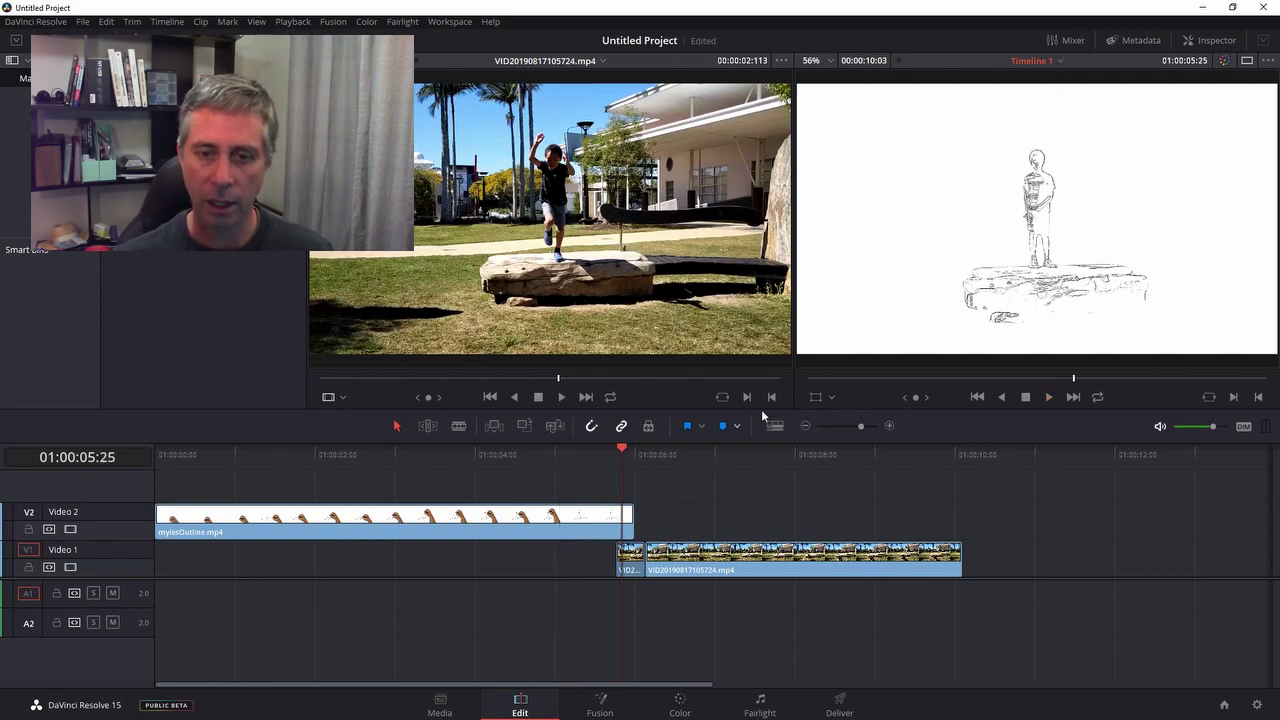
{"action": "left_click", "coordinate": [896, 427]}
{"action": "left_click", "coordinate": [897, 428]}
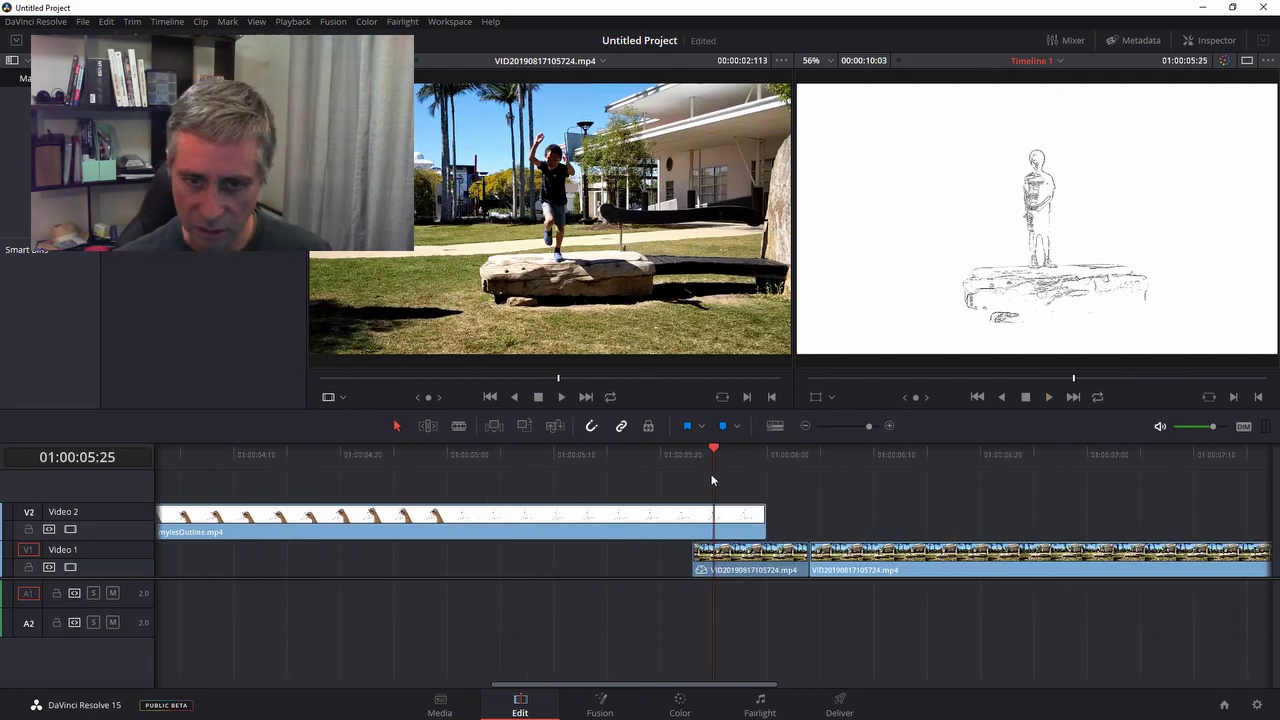
{"action": "left_click", "coordinate": [769, 453]}
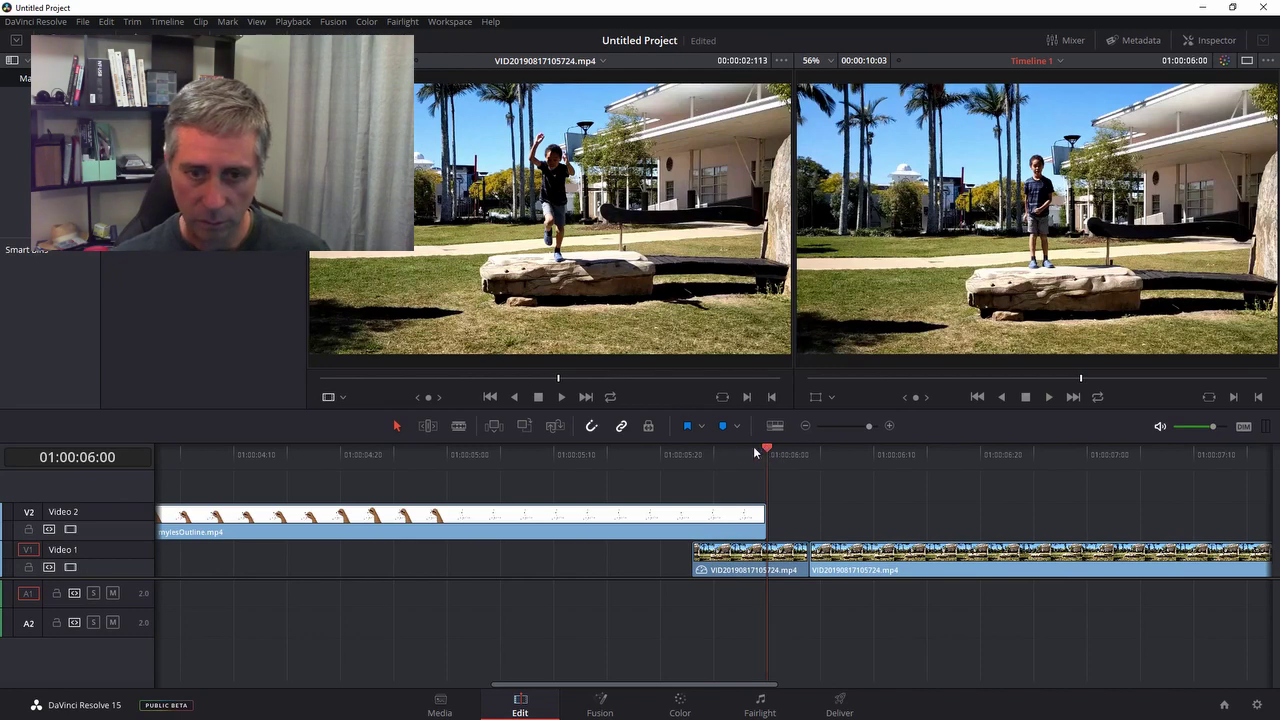
{"action": "left_click_drag", "start_coordinate": [738, 455], "coordinate": [448, 481]}
{"action": "key", "text": "space"}
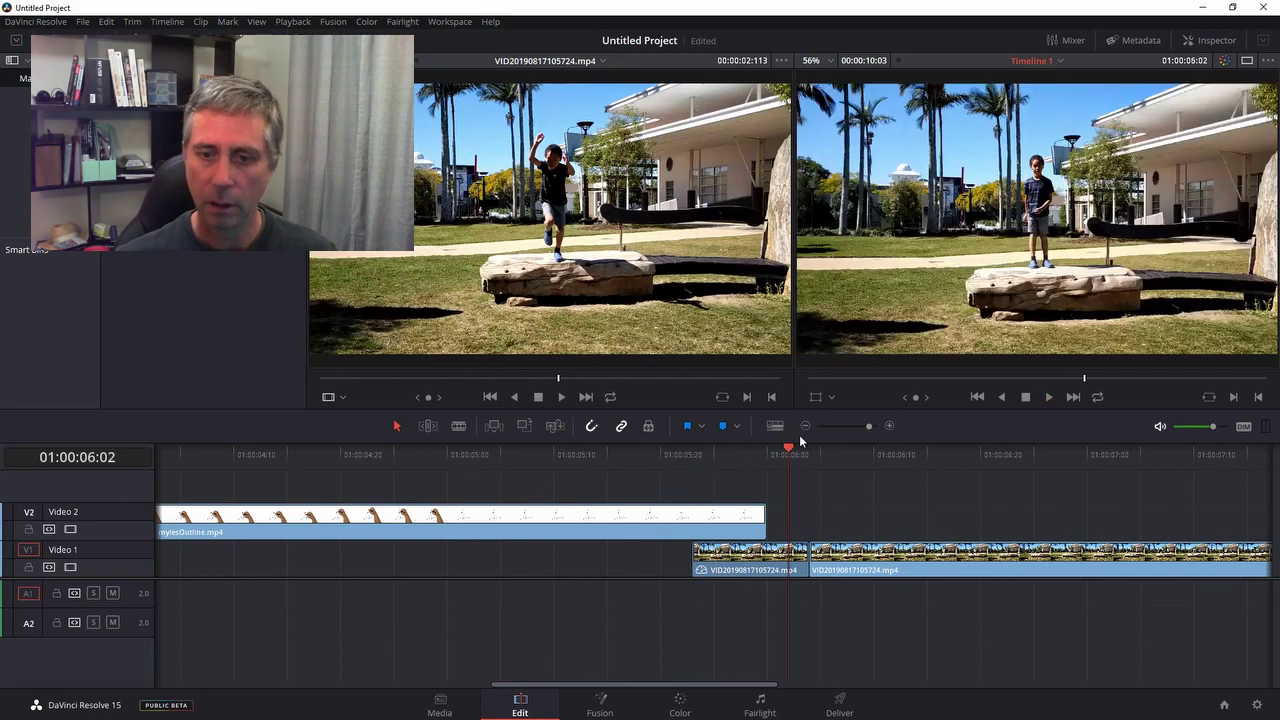
{"action": "left_click_drag", "start_coordinate": [803, 443], "coordinate": [462, 473]}
{"action": "key", "text": "space"}
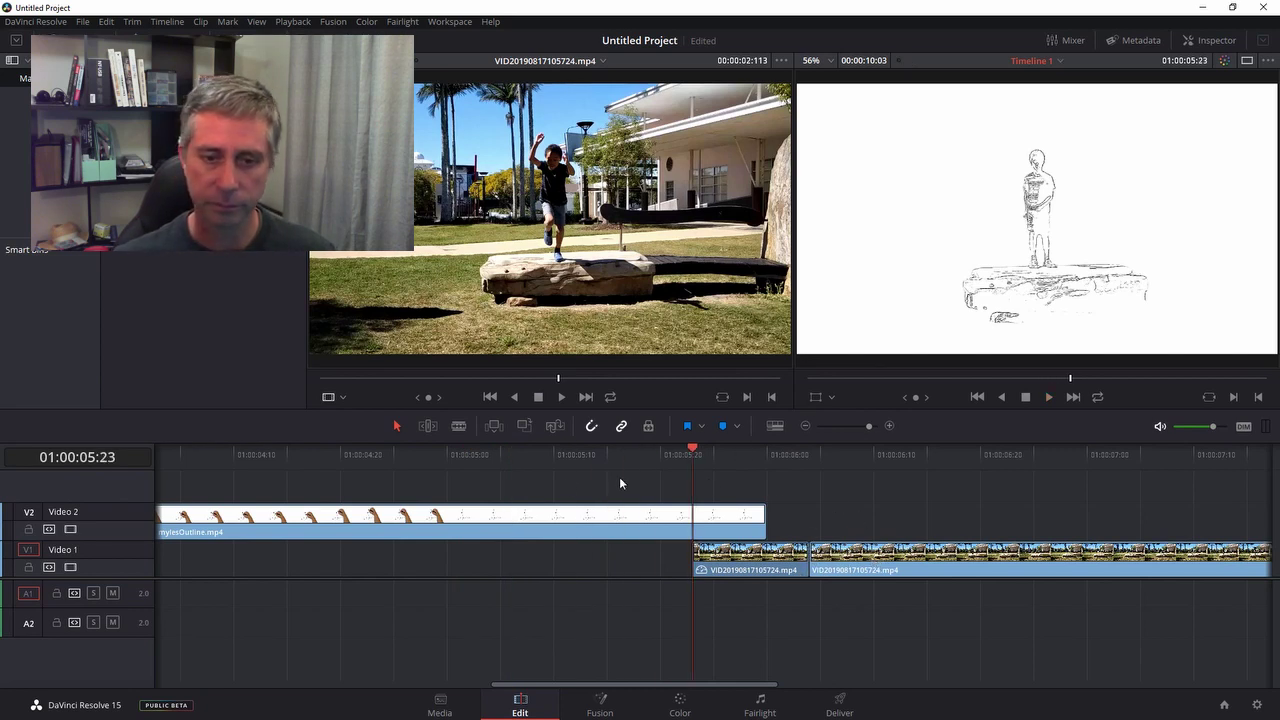
{"action": "left_click_drag", "start_coordinate": [690, 453], "coordinate": [286, 455]}
{"action": "key", "text": "space"}
{"action": "key", "text": "space"}
{"action": "left_click_drag", "start_coordinate": [627, 453], "coordinate": [511, 480]}
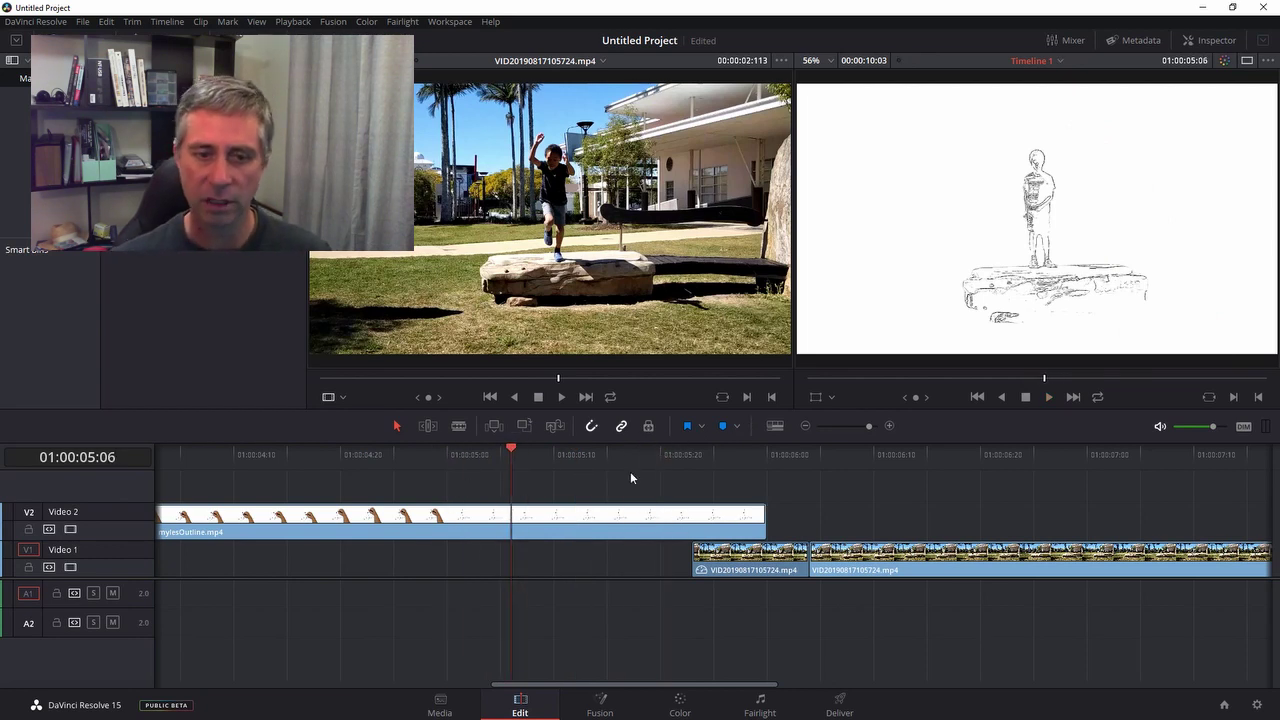
- Blade the sketch on Video 2 where the live footage starts and delete its tail
{"action": "left_click", "coordinate": [459, 427]}
{"action": "left_click", "coordinate": [692, 516]}
{"action": "left_click", "coordinate": [733, 527]}
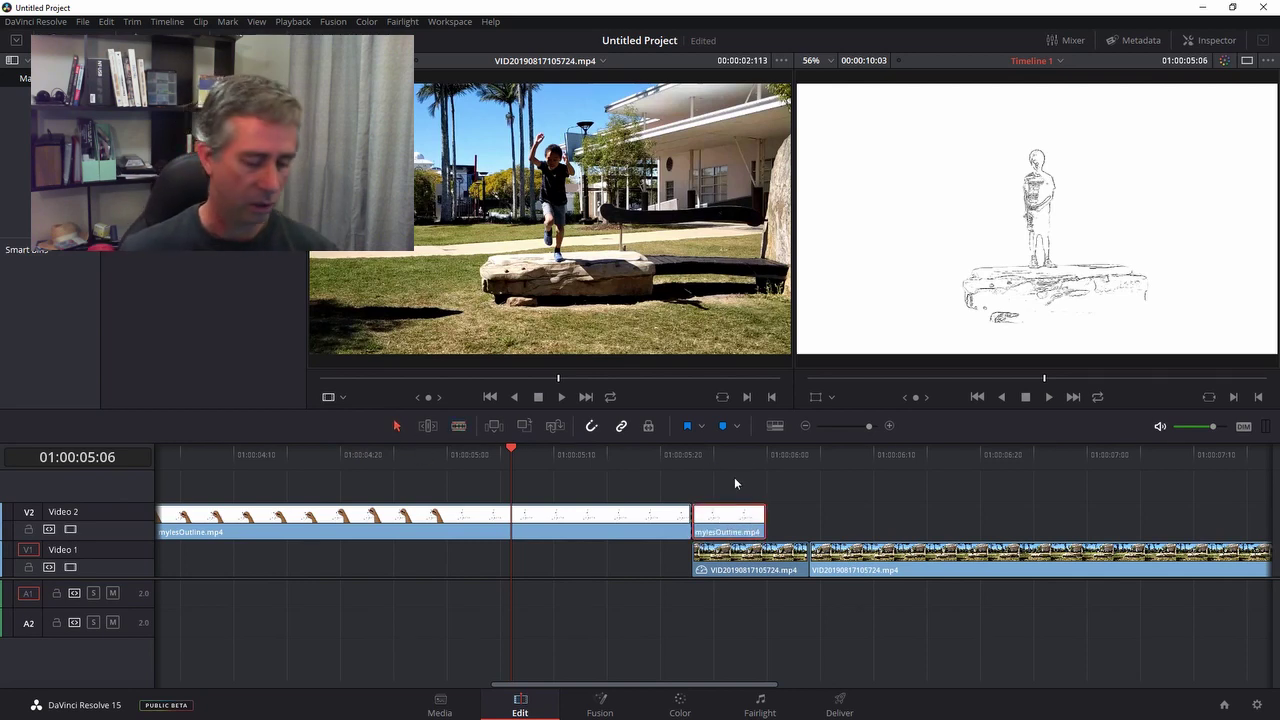
{"action": "key", "text": "Delete"}
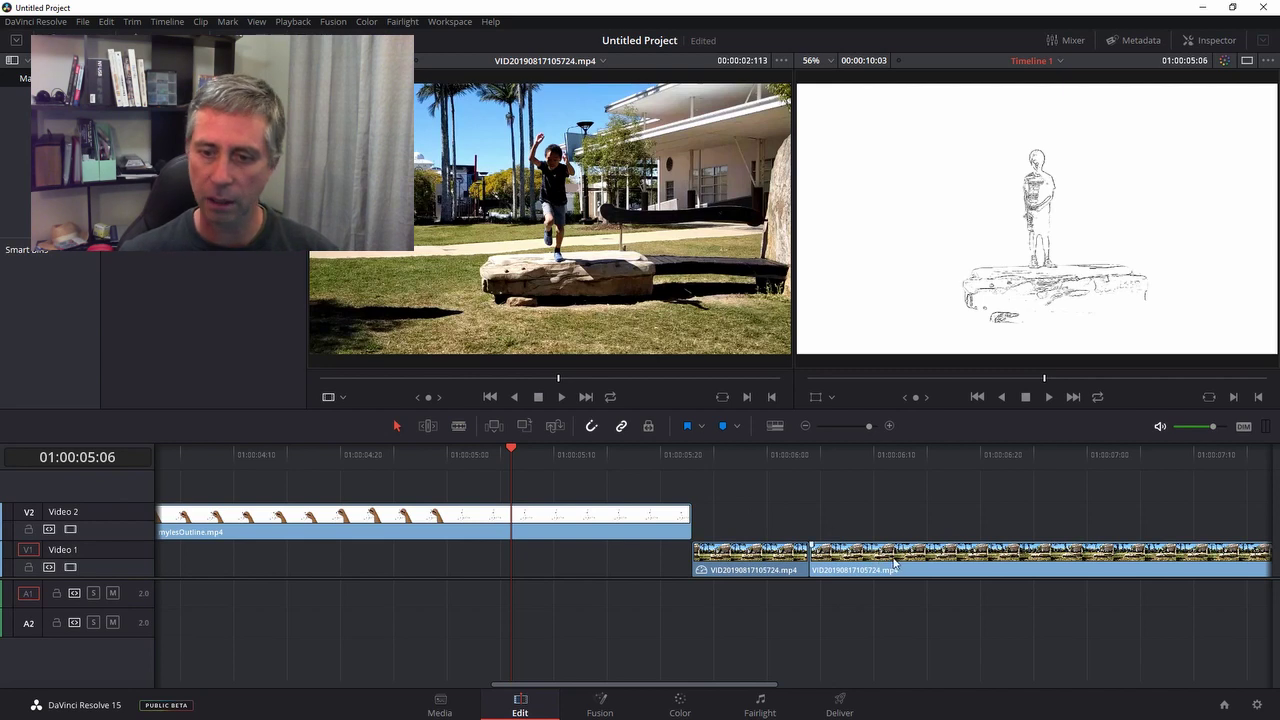
- Move the freeze frame 11 frames earlier and butt the moving footage against it
{"action": "left_click_drag", "start_coordinate": [768, 565], "coordinate": [511, 560]}
{"action": "left_click_drag", "start_coordinate": [510, 450], "coordinate": [618, 450]}
{"action": "left_click_drag", "start_coordinate": [865, 557], "coordinate": [747, 558]}
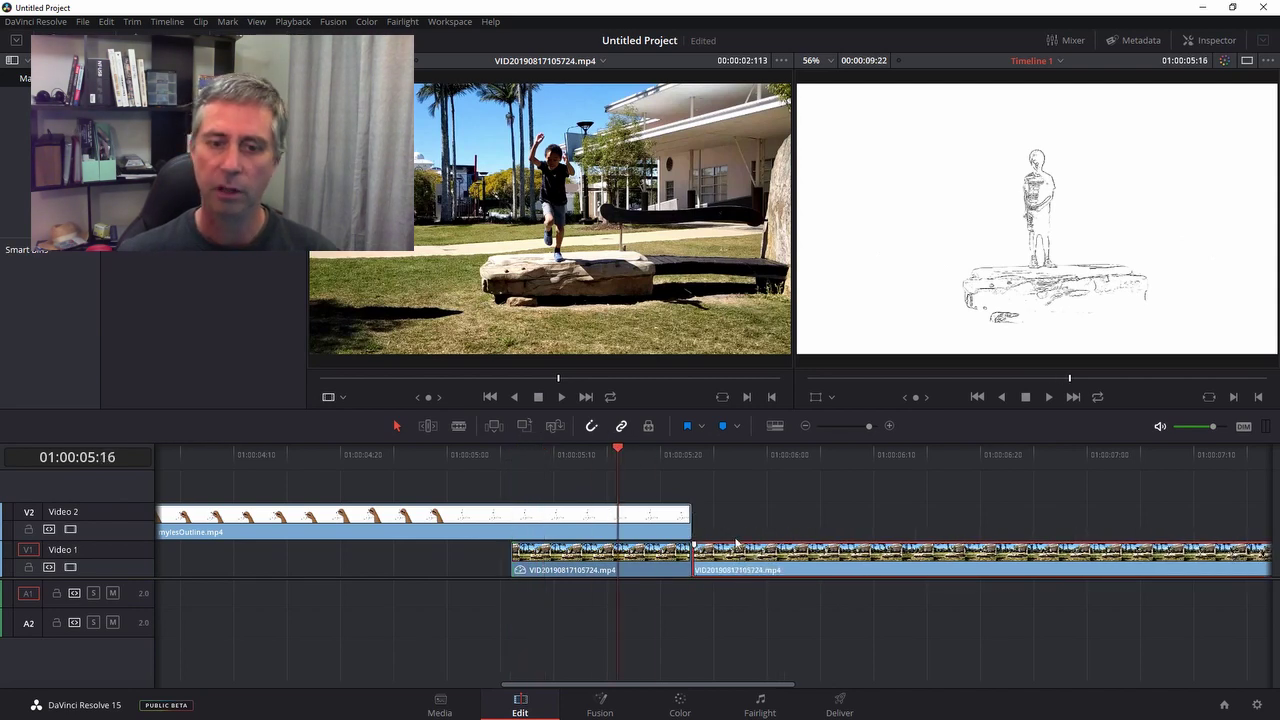
{"action": "left_click", "coordinate": [662, 523]}
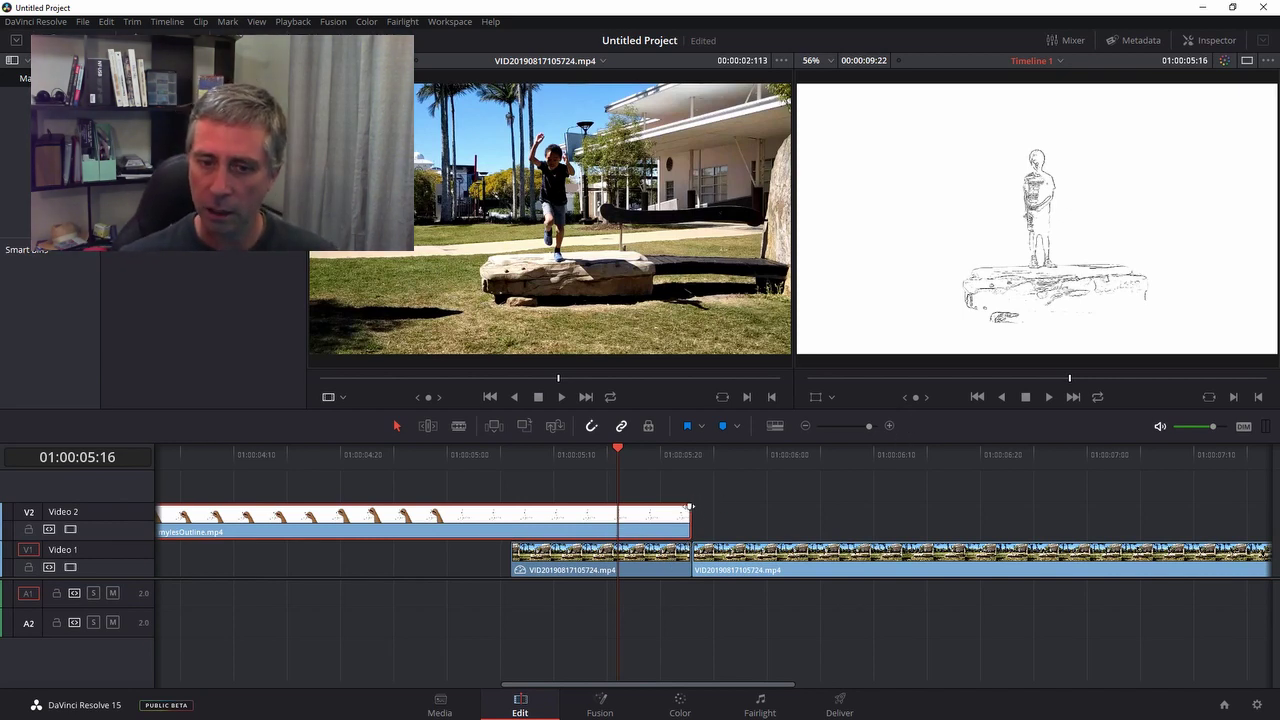
{"action": "left_click", "coordinate": [689, 507]}
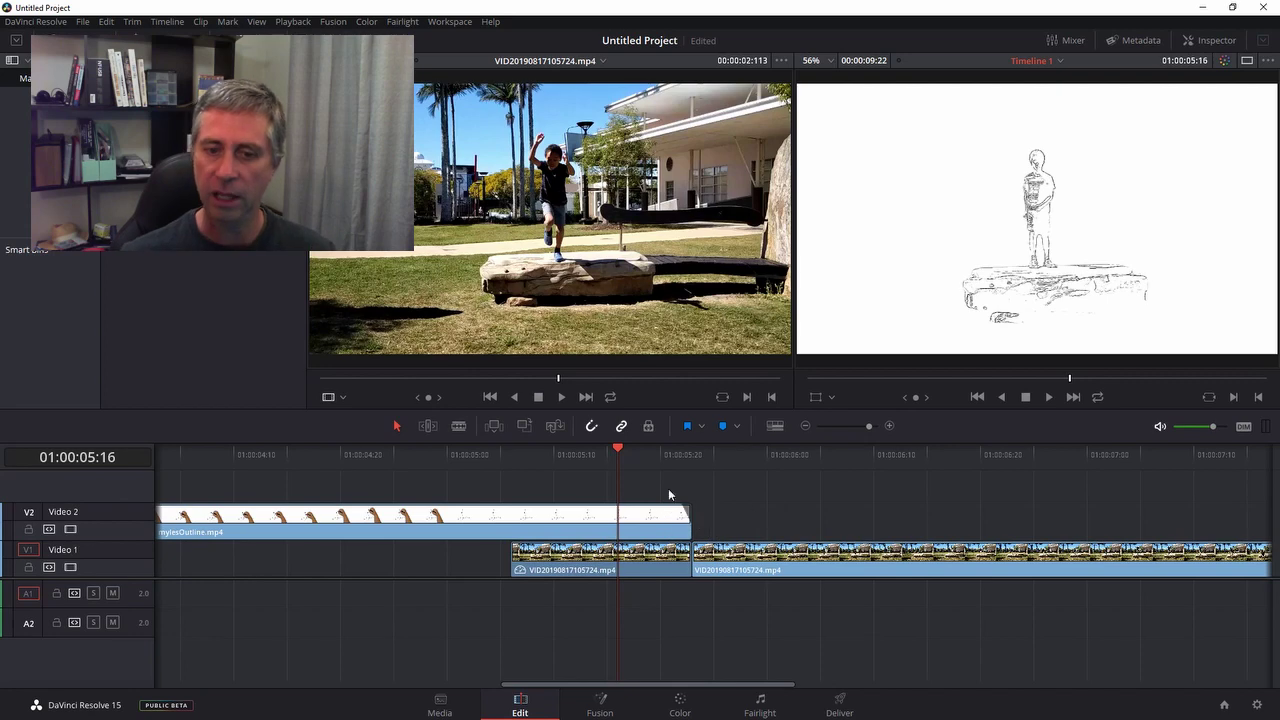
- Add a fade-out to the end of the V2 sketch clip, then scrub back to check the dissolve
{"action": "left_click_drag", "start_coordinate": [679, 509], "coordinate": [519, 508]}
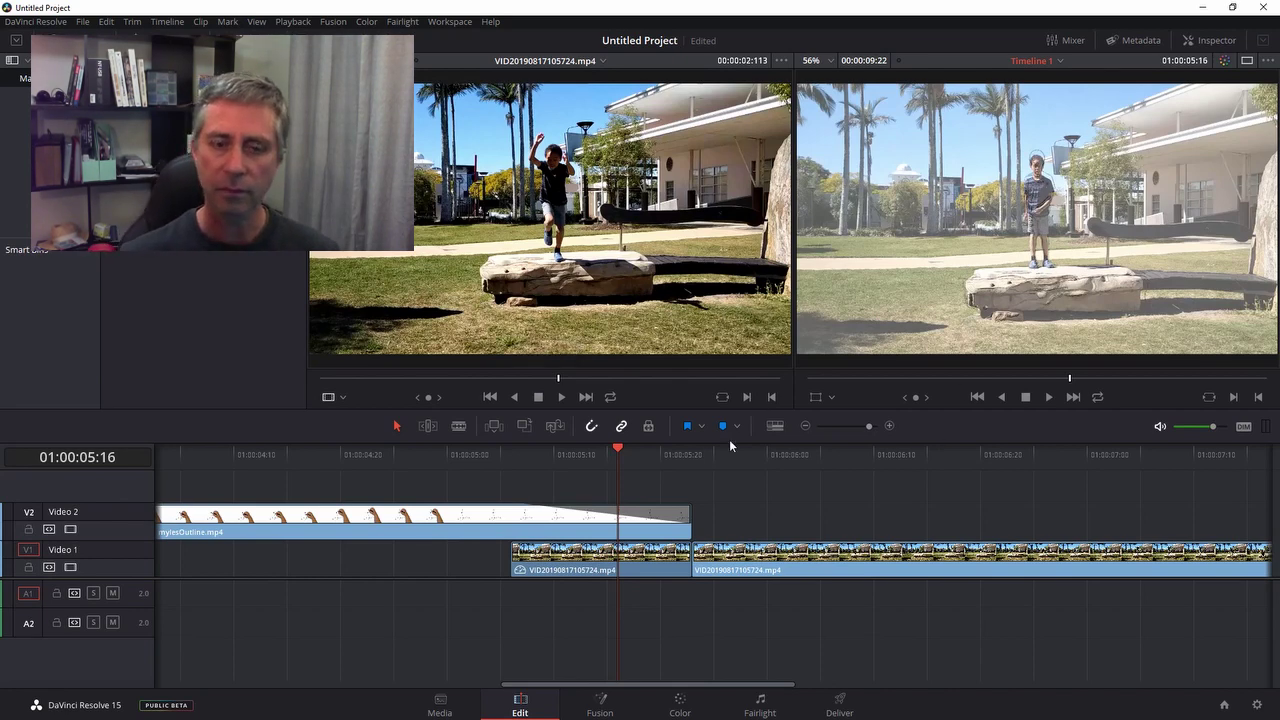
{"action": "mouse_move", "coordinate": [626, 455]}
{"action": "left_mouse_down"}
{"action": "mouse_move", "coordinate": [513, 470]}
{"action": "mouse_move", "coordinate": [625, 456]}
{"action": "mouse_move", "coordinate": [652, 460]}
{"action": "mouse_move", "coordinate": [530, 470]}
{"action": "mouse_move", "coordinate": [992, 457]}
{"action": "mouse_move", "coordinate": [719, 475]}
{"action": "mouse_move", "coordinate": [530, 470]}
{"action": "mouse_move", "coordinate": [951, 449]}
{"action": "mouse_move", "coordinate": [597, 470]}
{"action": "mouse_move", "coordinate": [628, 465]}
{"action": "left_mouse_up"}
{"action": "key", "text": "Left"}
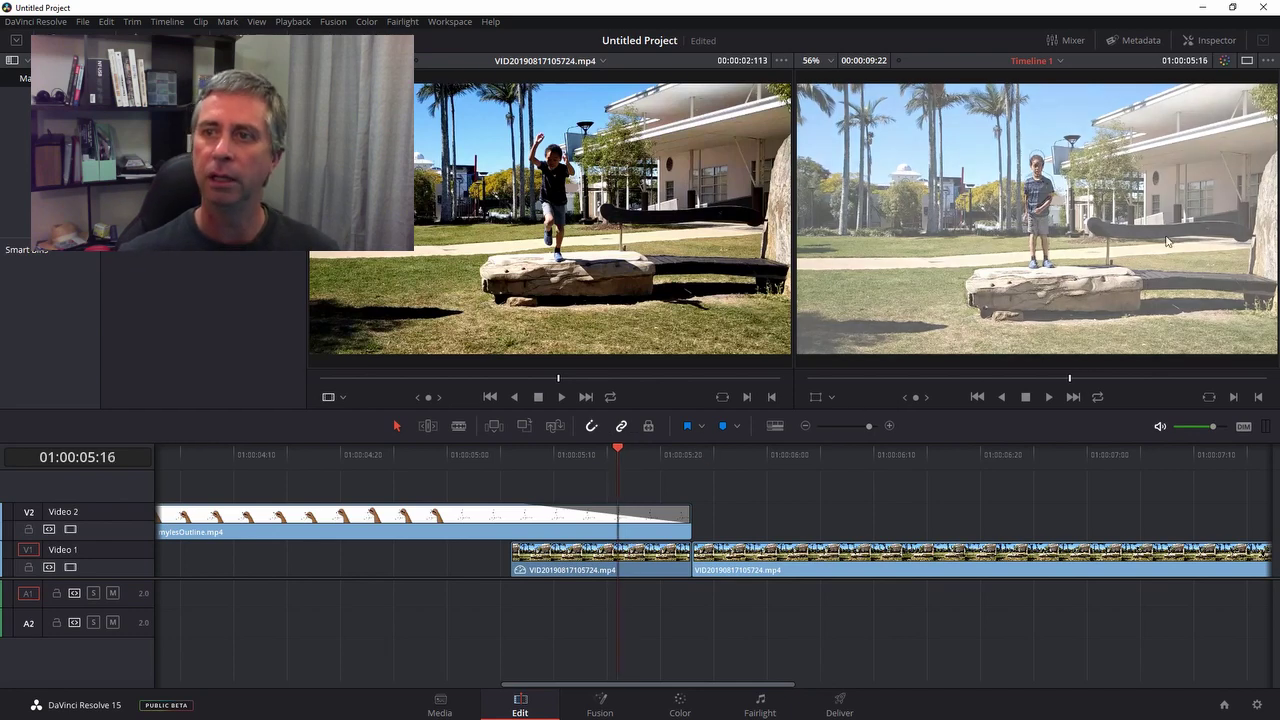
- Set the first V1 live-action clip's Transform Zoom to 1.1 in the Inspector
{"action": "left_click", "coordinate": [1208, 42]}
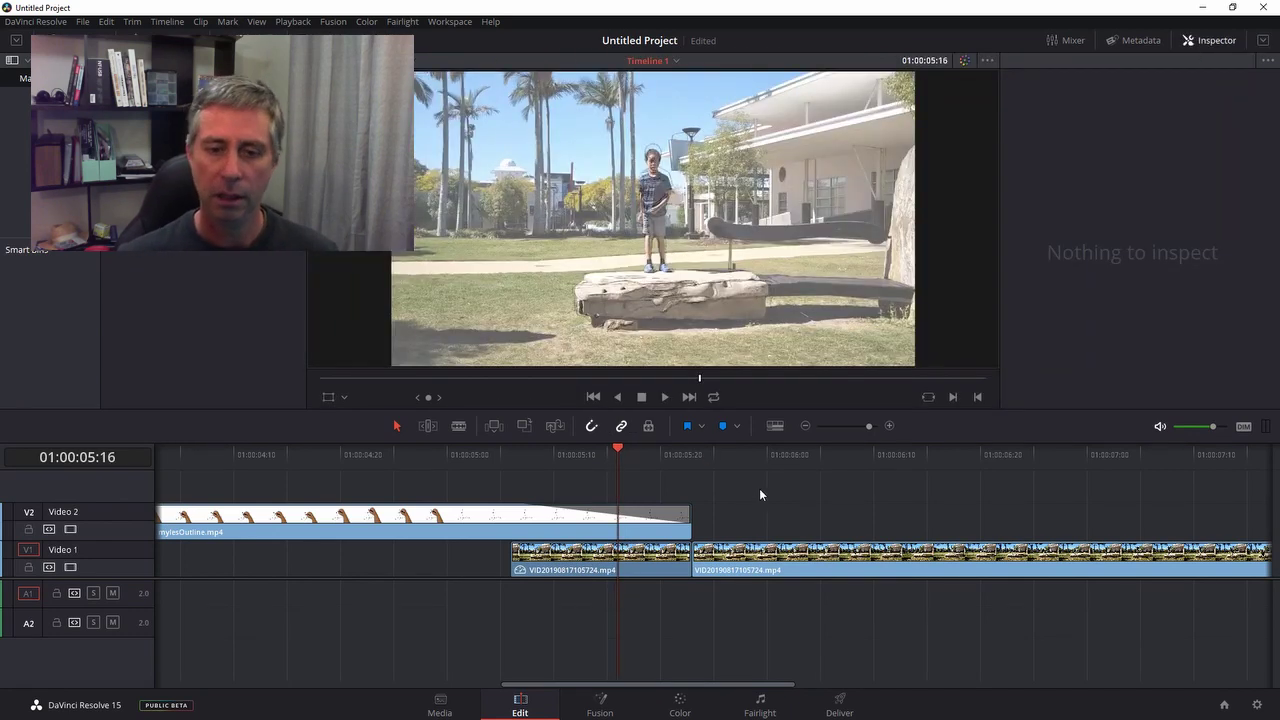
{"action": "left_click", "coordinate": [641, 561]}
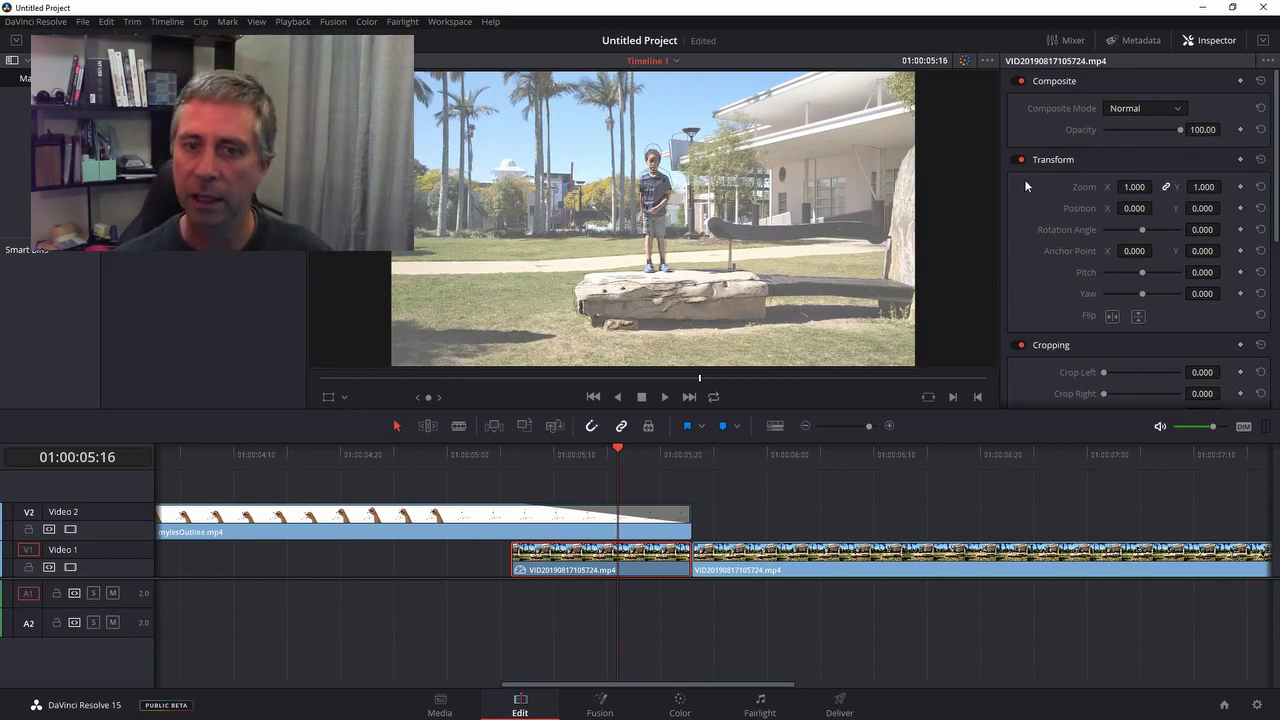
{"action": "left_click", "coordinate": [1137, 187]}
{"action": "type", "text": "1"}
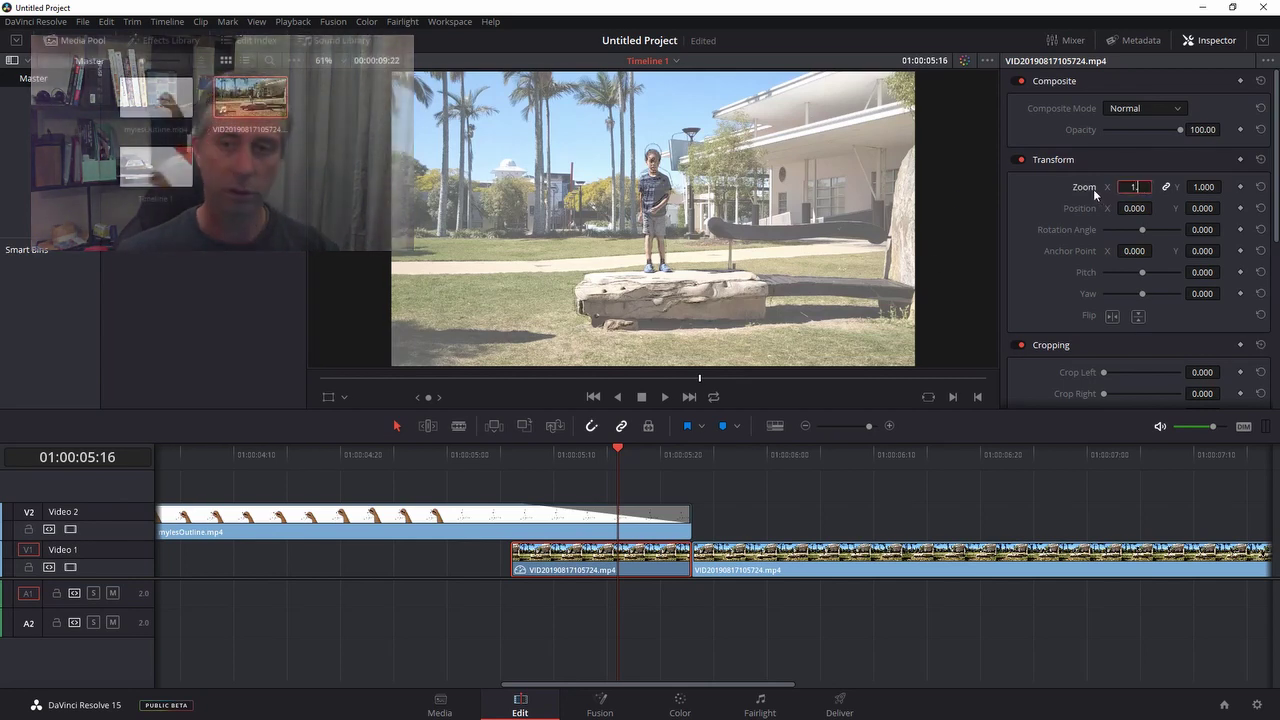
{"action": "type", "text": ".1"}
{"action": "key", "text": "Return"}
- Magnify the viewer preview to 200%
{"action": "left_click", "coordinate": [338, 61]}
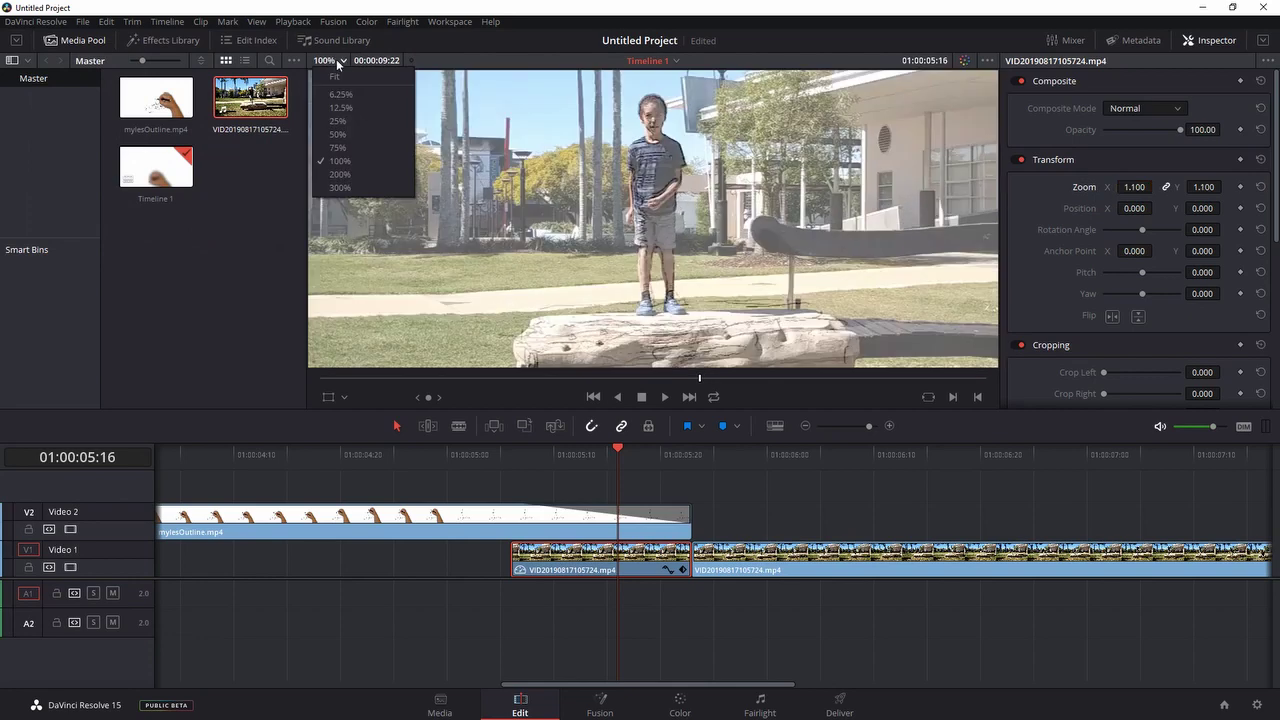
{"action": "left_click", "coordinate": [356, 175]}
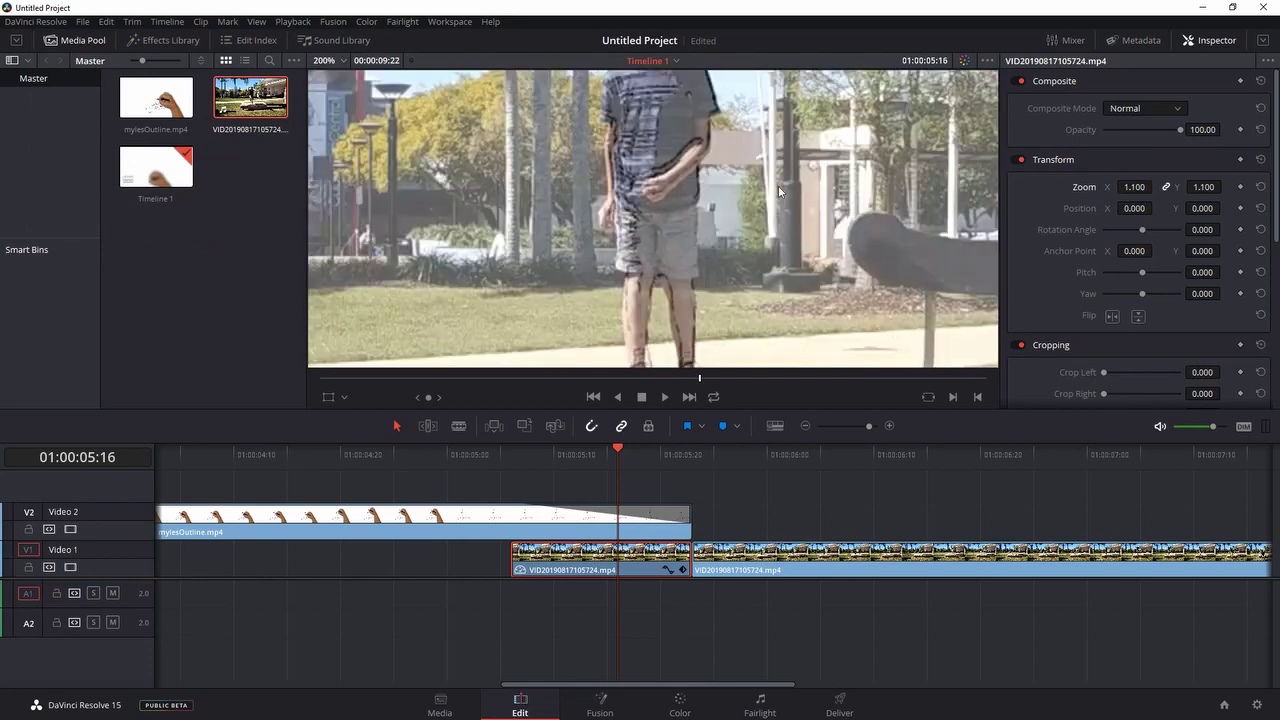
{"action": "scroll", "coordinate": [781, 190], "scroll_direction": "up", "scroll_amount": 5}
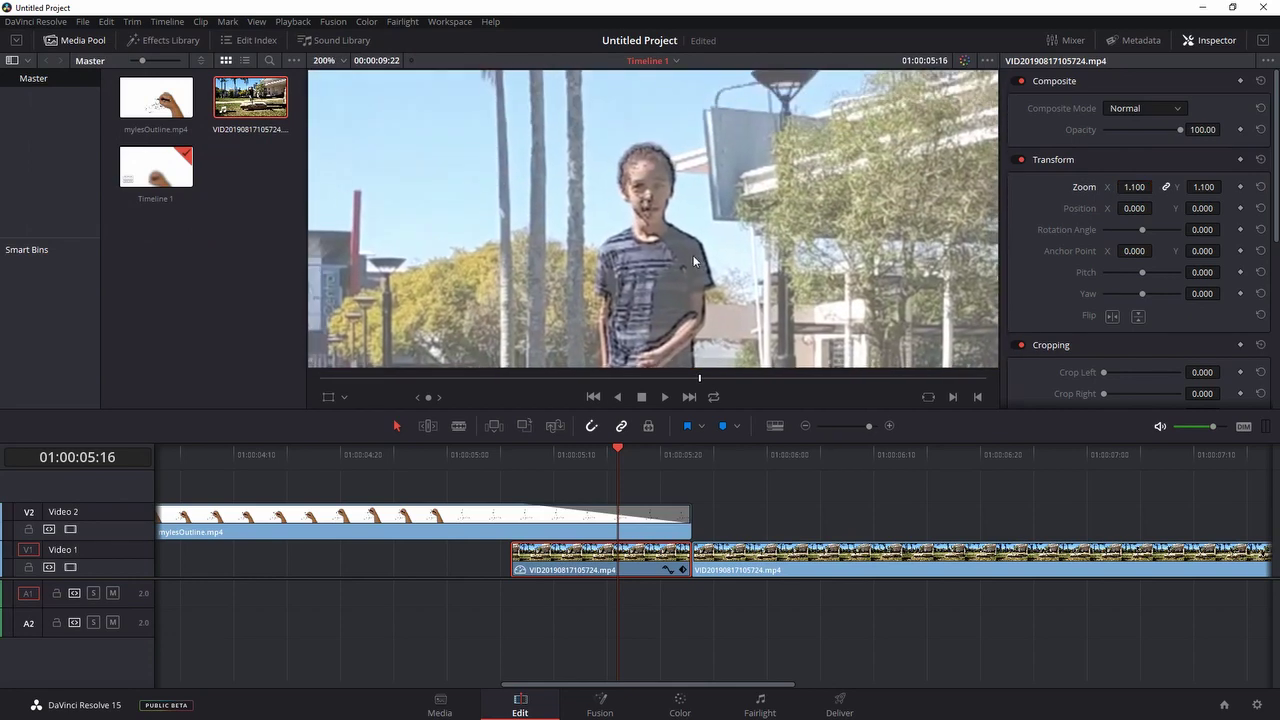
{"action": "left_click", "coordinate": [342, 61]}
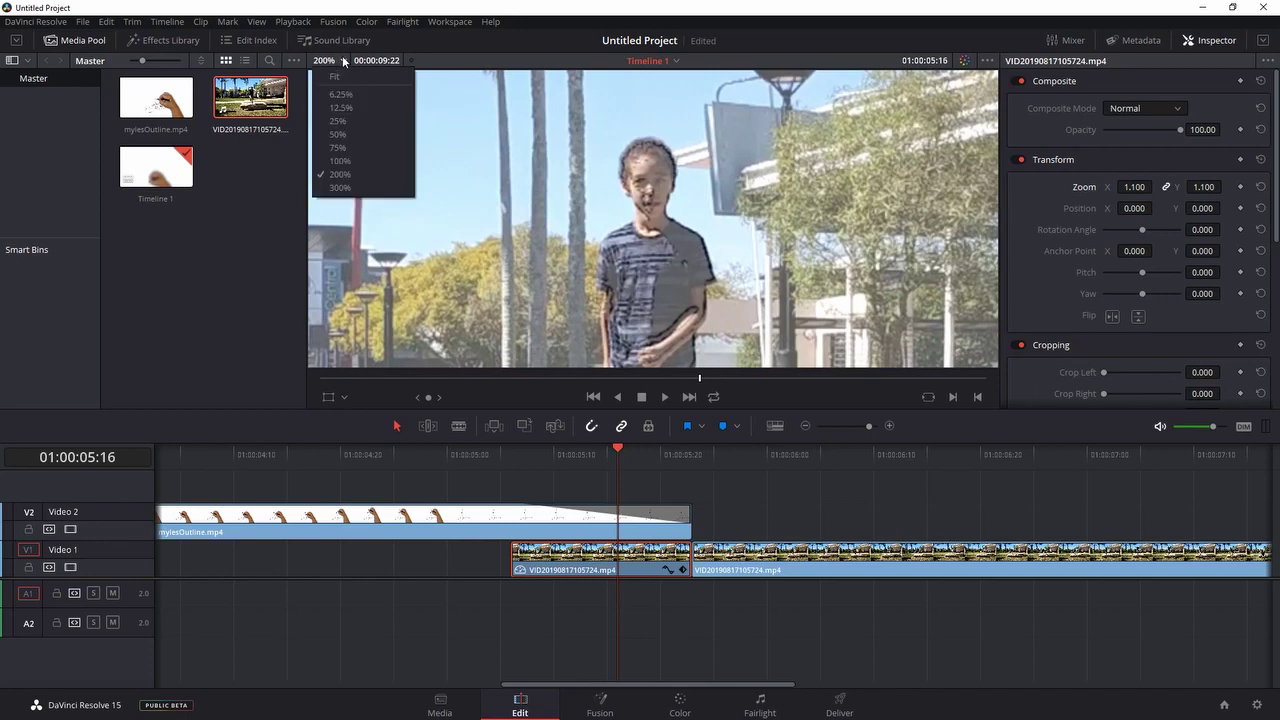
{"action": "left_click", "coordinate": [345, 62]}
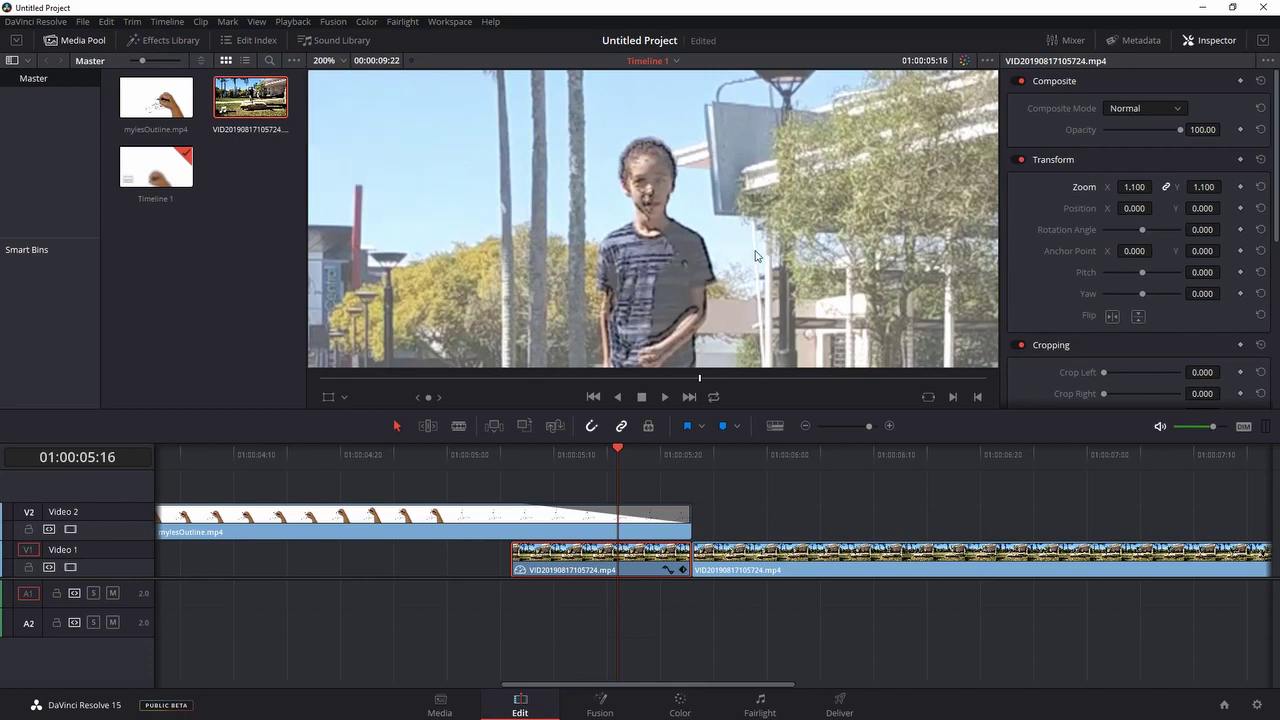
- Adjust the first V1 clip to zoom 1.040 and position 2.000, 6.000, comparing frames across the cut
{"action": "left_click_drag", "start_coordinate": [755, 254], "coordinate": [650, 313]}
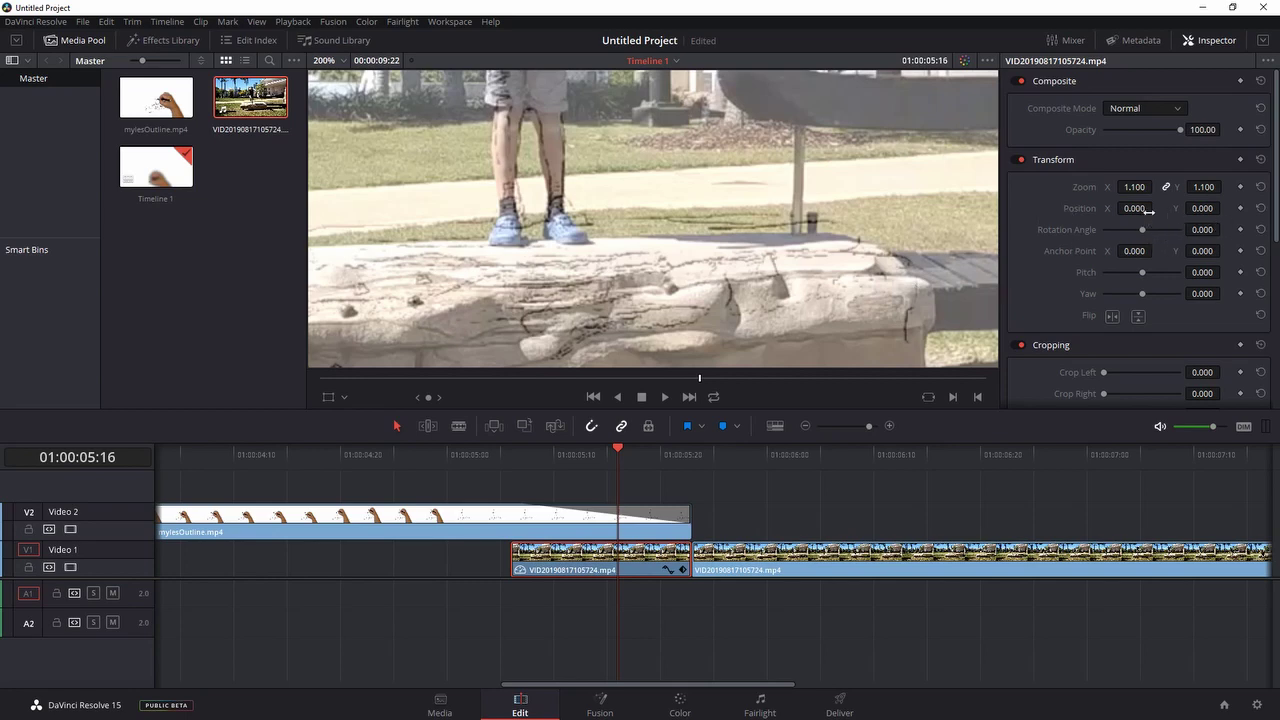
{"action": "left_click_drag", "start_coordinate": [1200, 208], "coordinate": [1224, 207]}
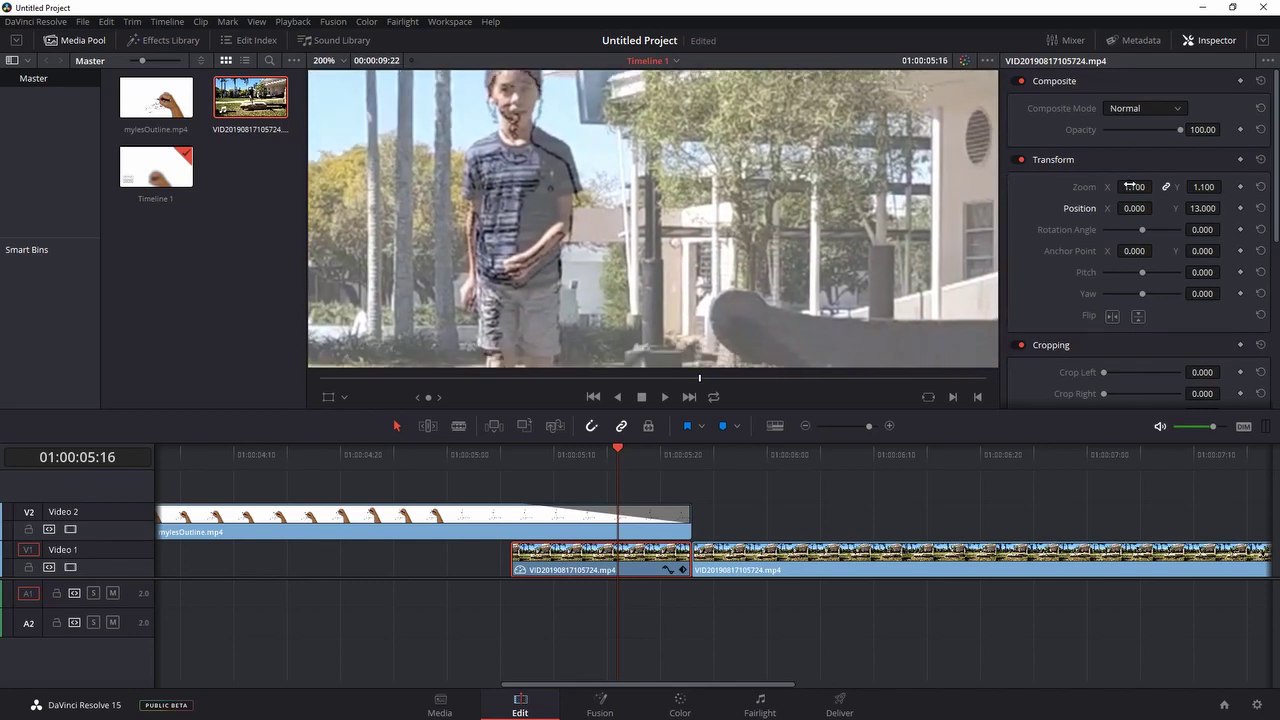
{"action": "left_click_drag", "start_coordinate": [1133, 187], "coordinate": [897, 193]}
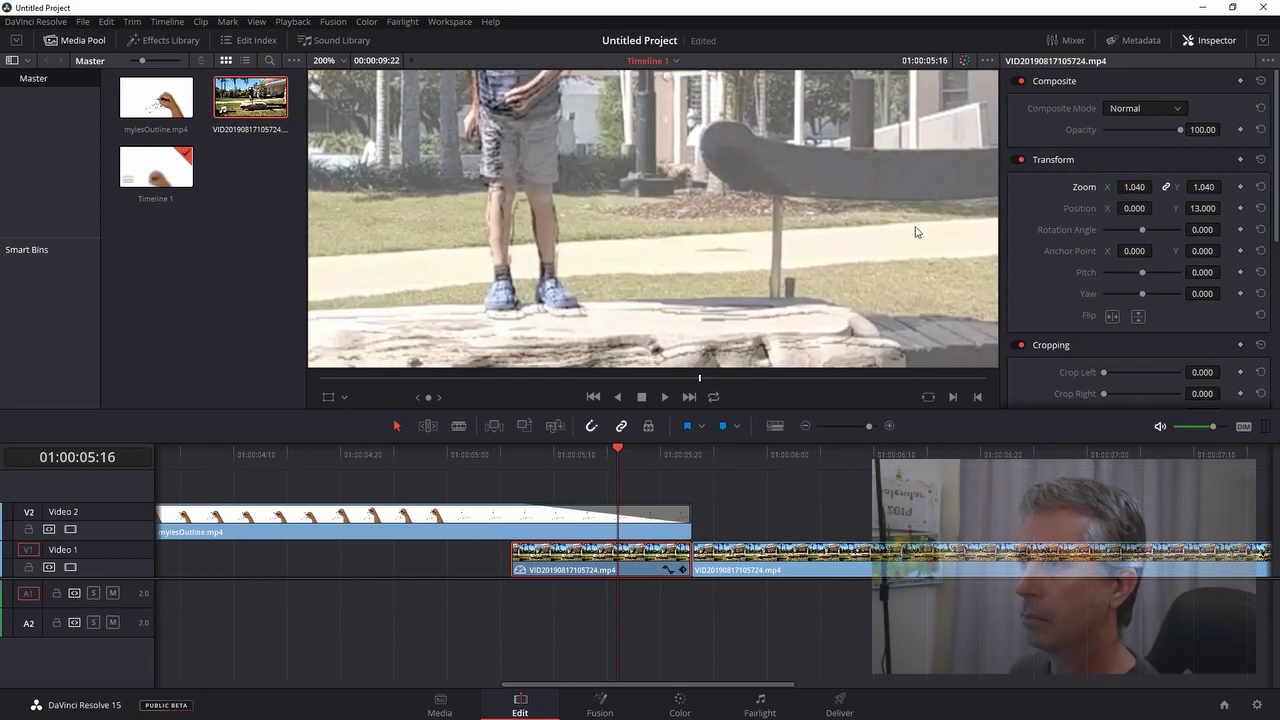
{"action": "left_click_drag", "start_coordinate": [1240, 208], "coordinate": [856, 107]}
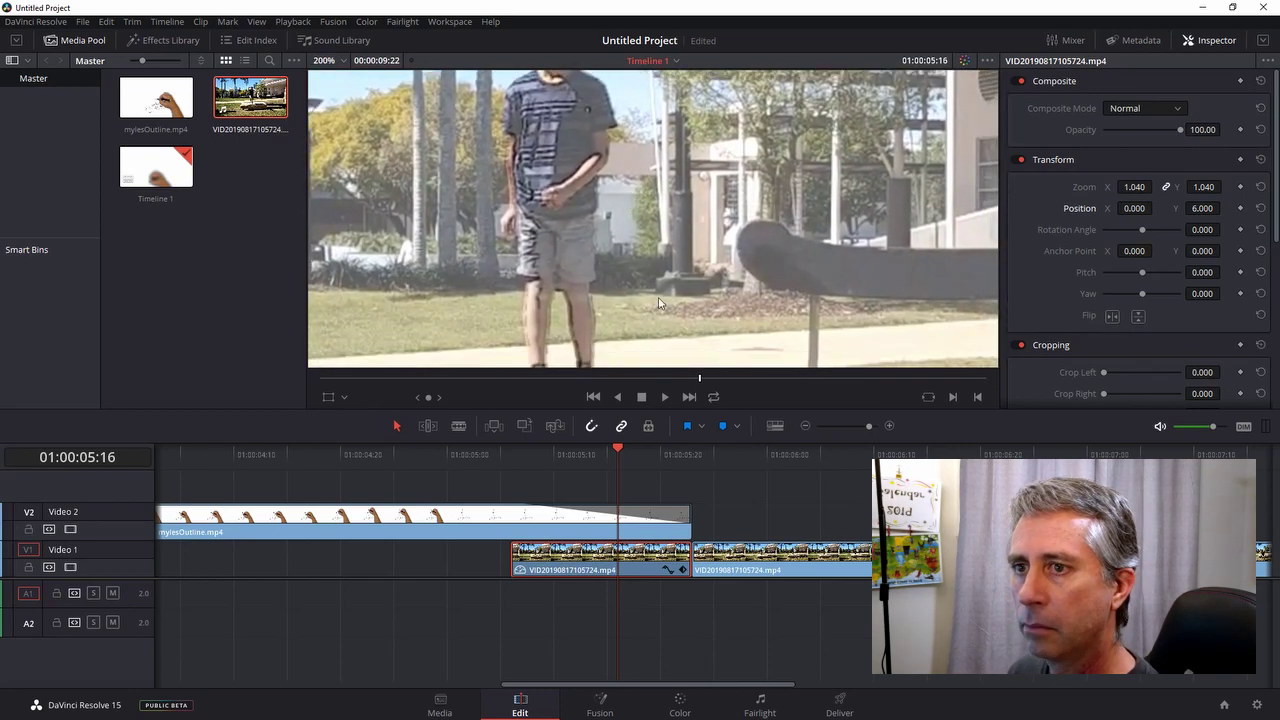
{"action": "left_click_drag", "start_coordinate": [1162, 208], "coordinate": [1135, 210]}
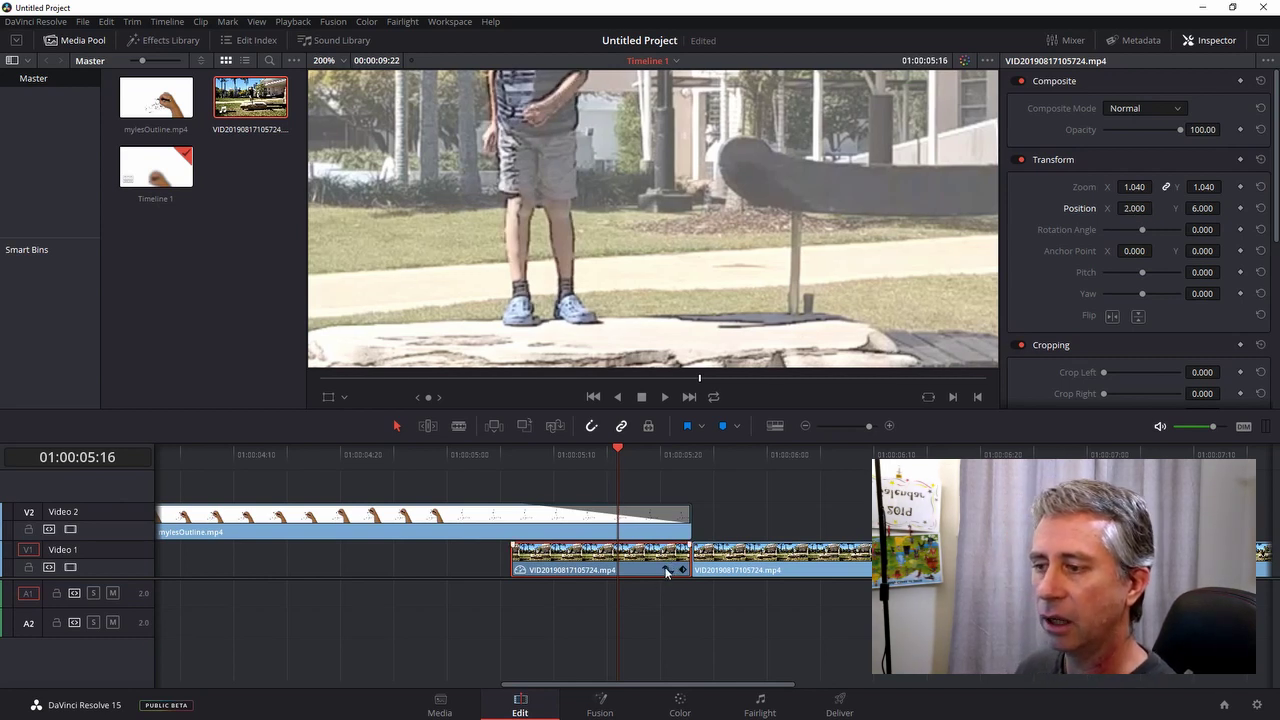
{"action": "left_click_drag", "start_coordinate": [616, 451], "coordinate": [640, 461]}
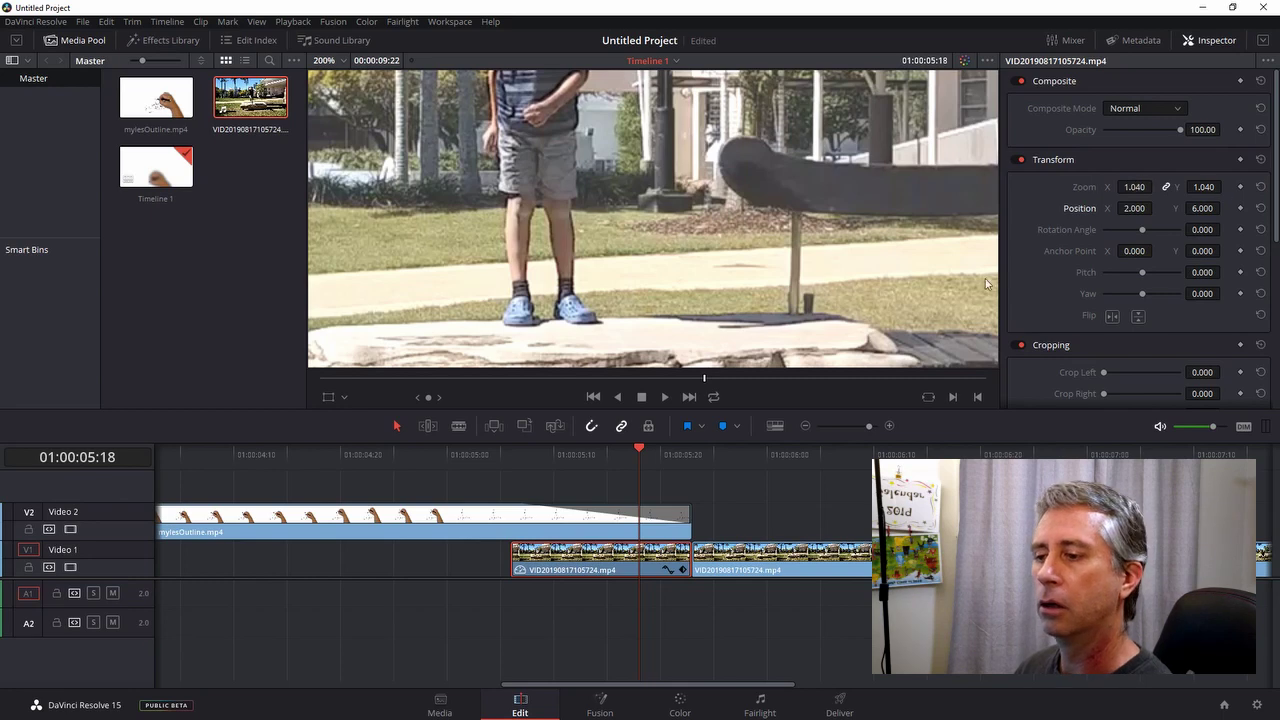
{"action": "mouse_move", "coordinate": [640, 452]}
{"action": "left_mouse_down"}
{"action": "mouse_move", "coordinate": [691, 455]}
{"action": "mouse_move", "coordinate": [655, 458]}
{"action": "left_mouse_up"}
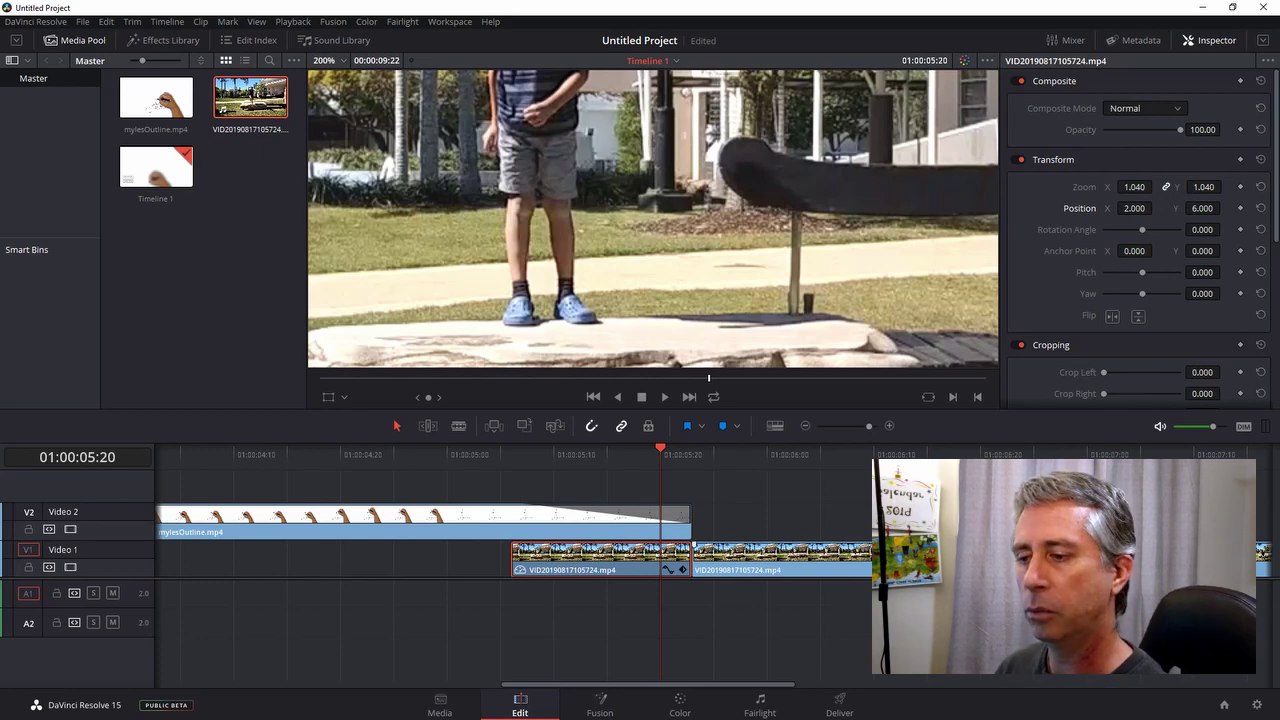
- Set the next V1 clip to zoom 1.040 and position X 2, Y 6, then scrub to verify
{"action": "left_click_drag", "start_coordinate": [1134, 187], "coordinate": [1101, 190]}
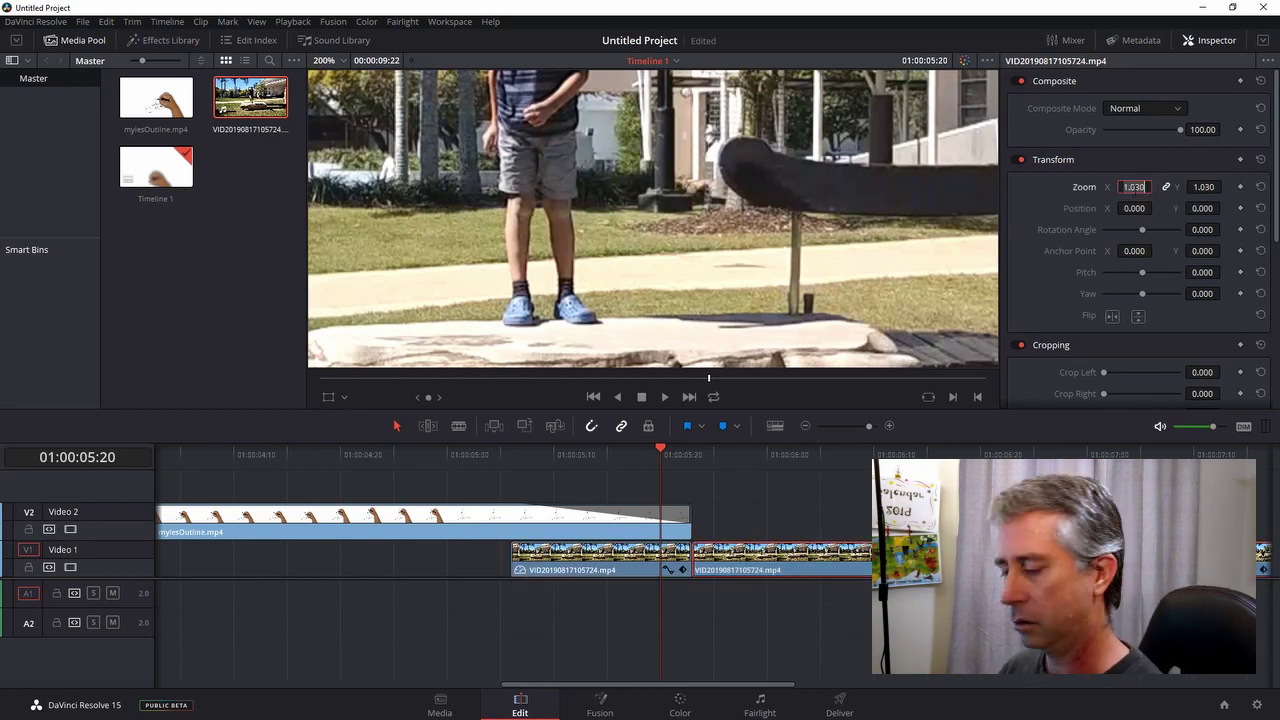
{"action": "type", "text": "04"}
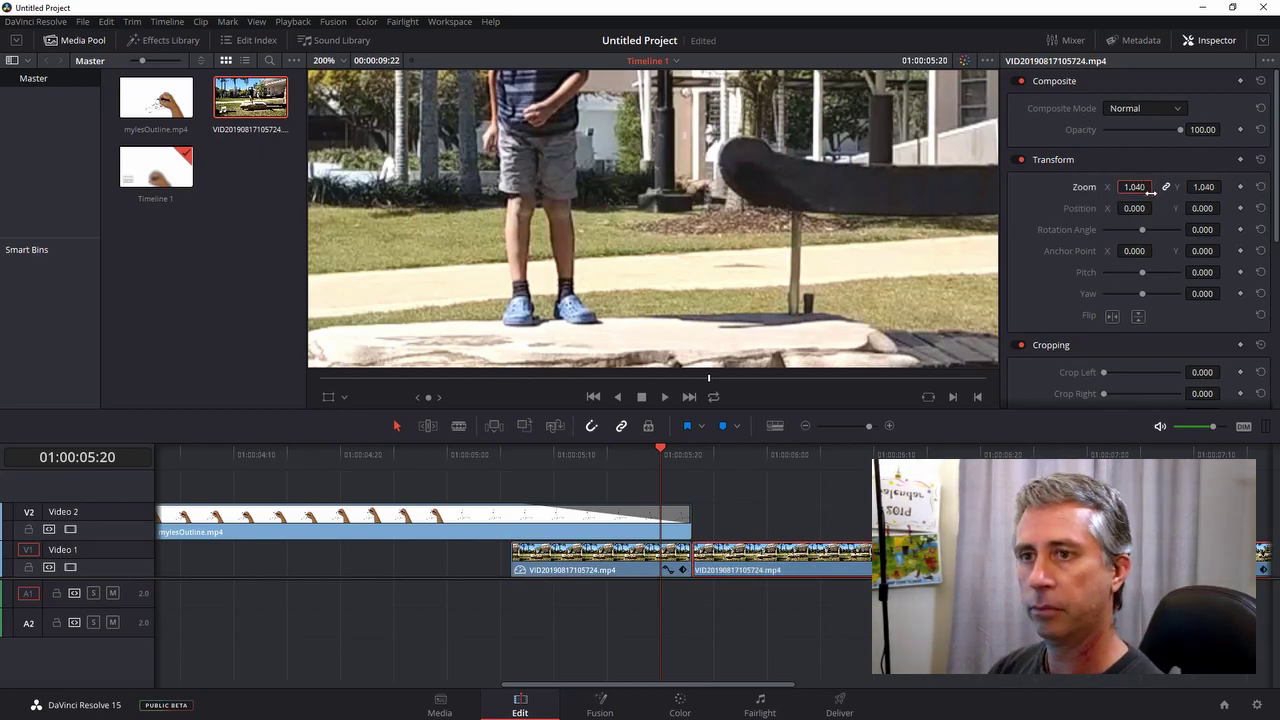
{"action": "key", "text": "Tab"}
{"action": "type", "text": "4"}
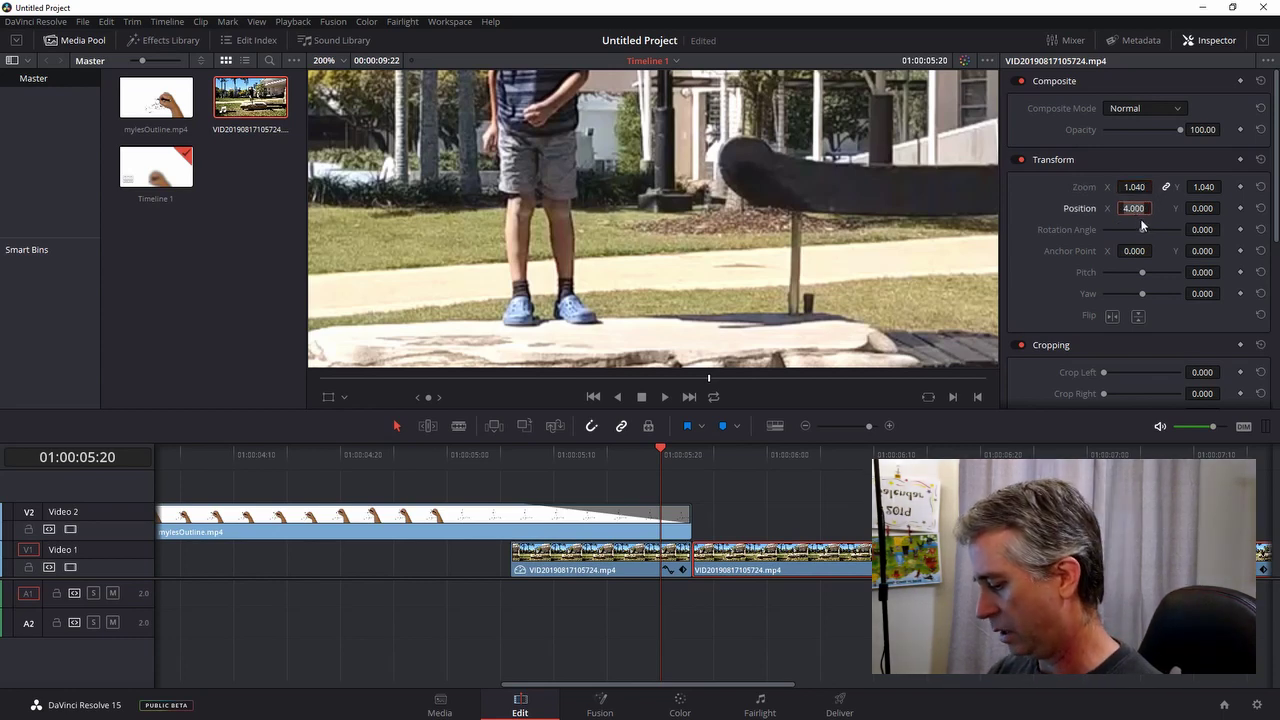
{"action": "mouse_move", "coordinate": [1204, 209]}
{"action": "left_mouse_down"}
{"action": "mouse_move", "coordinate": [1190, 209]}
{"action": "mouse_move", "coordinate": [1202, 208]}
{"action": "left_mouse_up"}
{"action": "type", "text": "6"}
{"action": "key", "text": "Return"}
{"action": "left_click_drag", "start_coordinate": [660, 450], "coordinate": [553, 460]}
- Zoom the timeline out three times so the whole edit is visible
{"action": "left_click", "coordinate": [806, 426]}
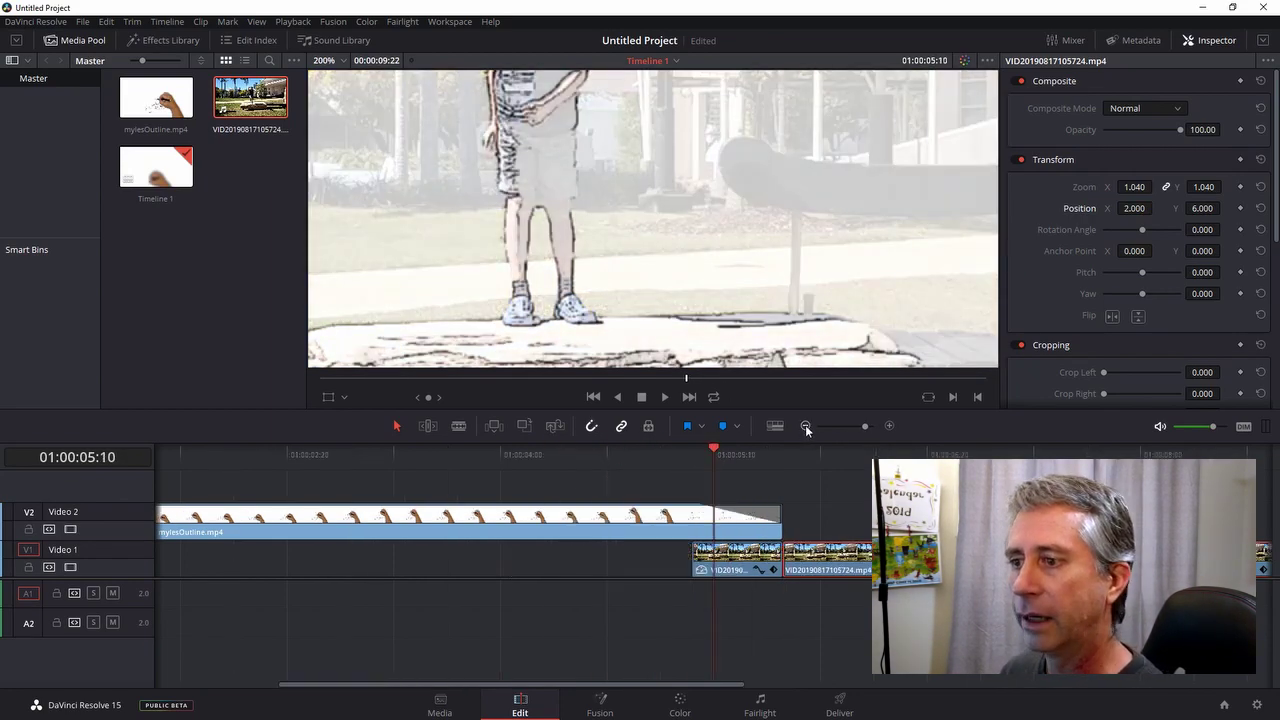
{"action": "left_click", "coordinate": [806, 426]}
{"action": "left_click", "coordinate": [806, 426]}
{"action": "mouse_move", "coordinate": [376, 452]}
{"action": "left_mouse_down"}
{"action": "mouse_move", "coordinate": [309, 457]}
{"action": "mouse_move", "coordinate": [363, 455]}
{"action": "left_mouse_up"}
- Set the viewer zoom to 75% to show the full frame
{"action": "left_click", "coordinate": [330, 61]}
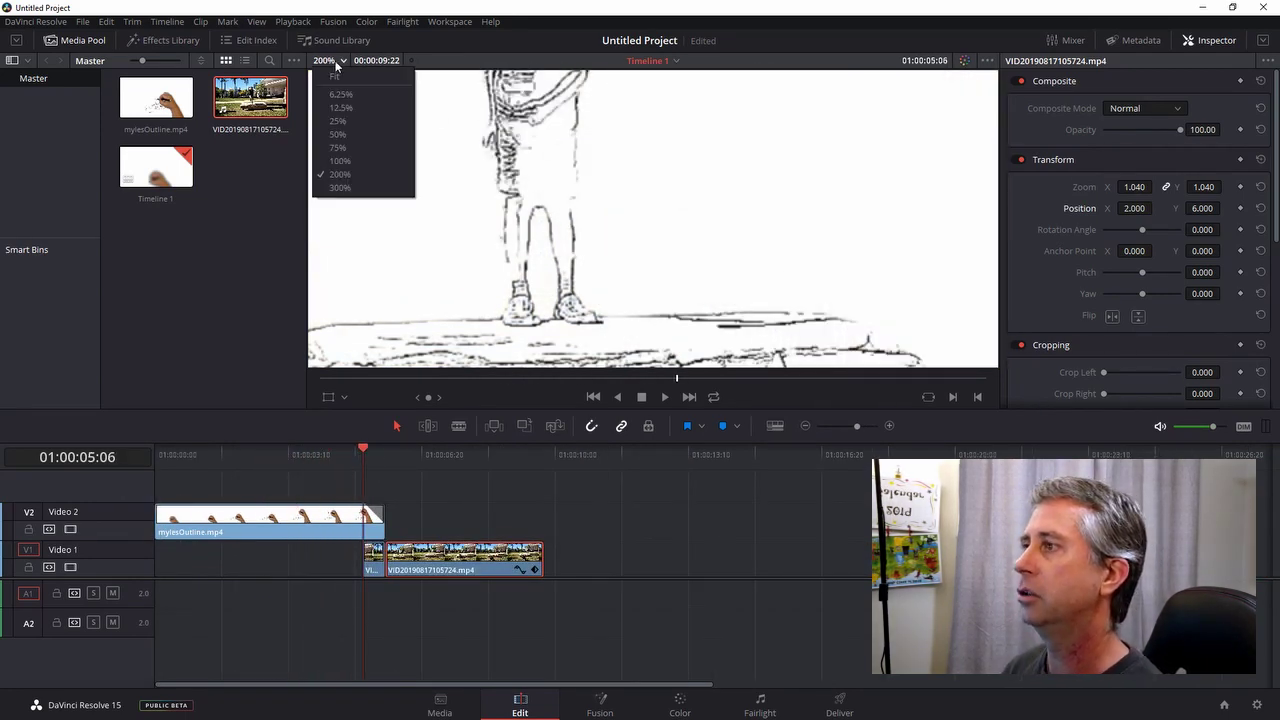
{"action": "left_click", "coordinate": [338, 134]}
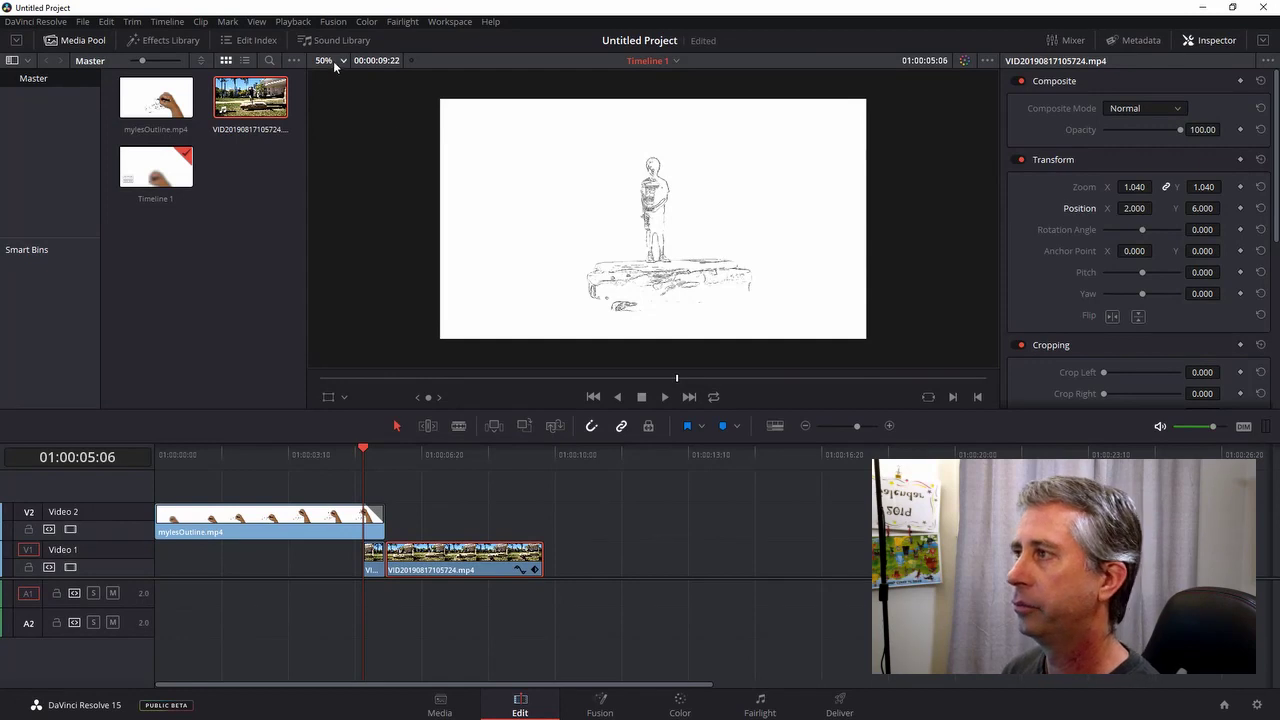
{"action": "left_click", "coordinate": [330, 63]}
{"action": "left_click", "coordinate": [338, 148]}
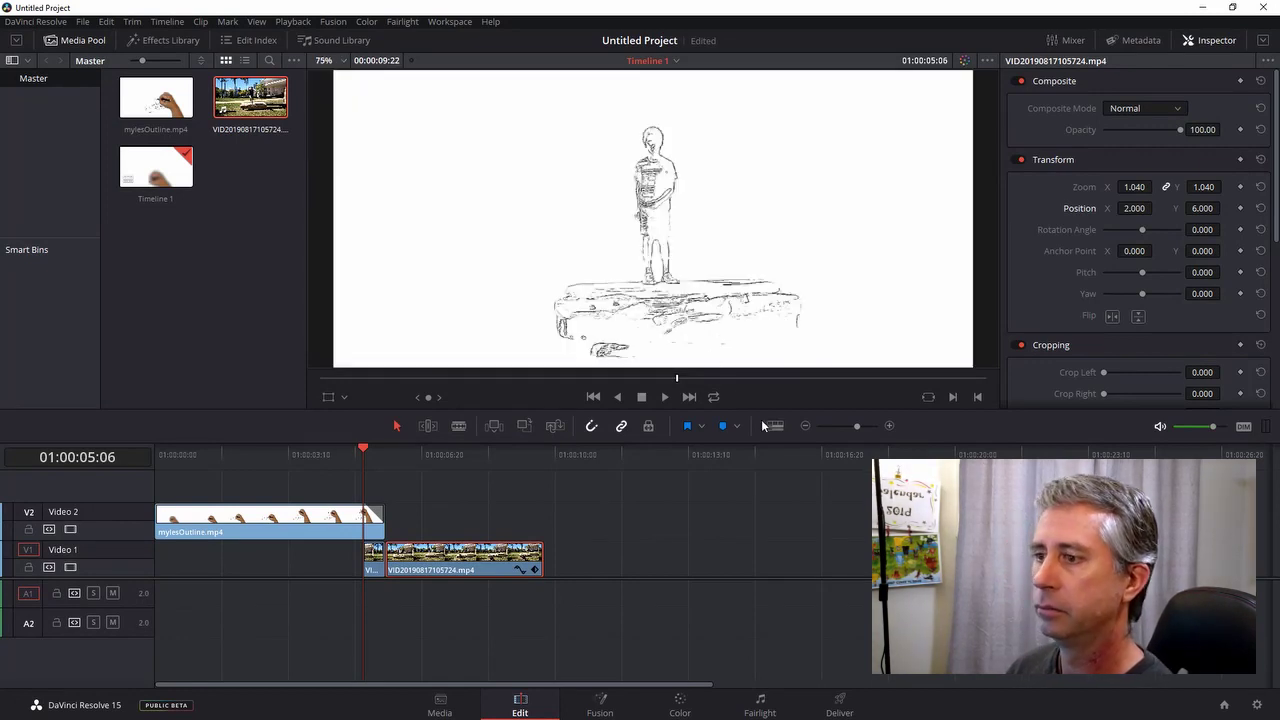
- Play the sketch-to-live-action transition from just before the cut
{"action": "left_click_drag", "start_coordinate": [355, 445], "coordinate": [296, 447]}
{"action": "key", "text": "space"}
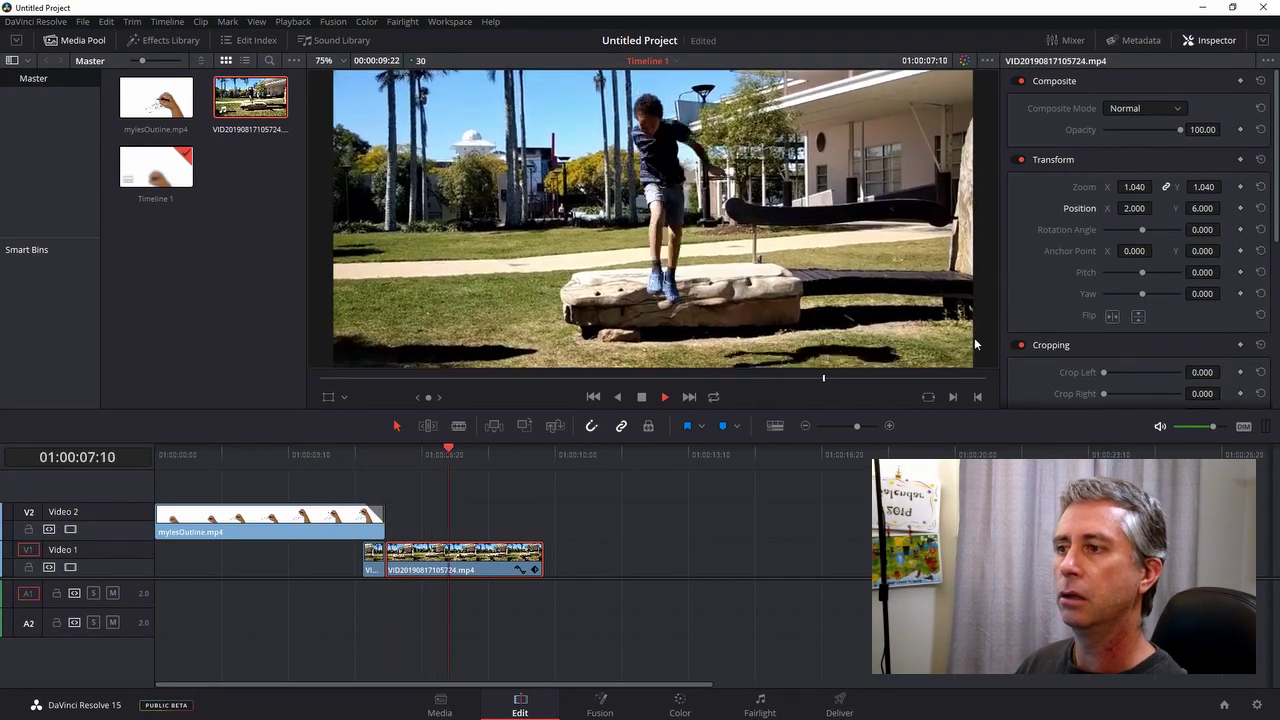
{"action": "key", "text": "space"}
{"action": "key", "text": "j"}
{"action": "key", "text": "j"}
{"action": "key", "text": "j"}
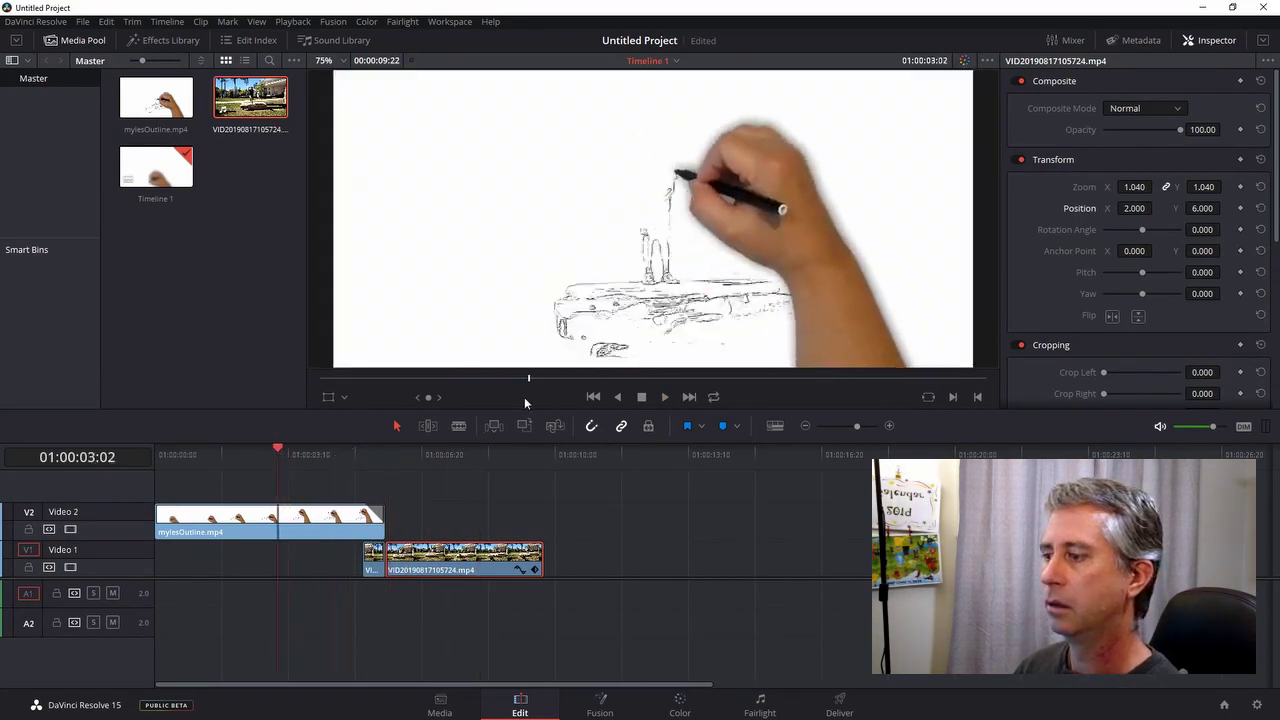